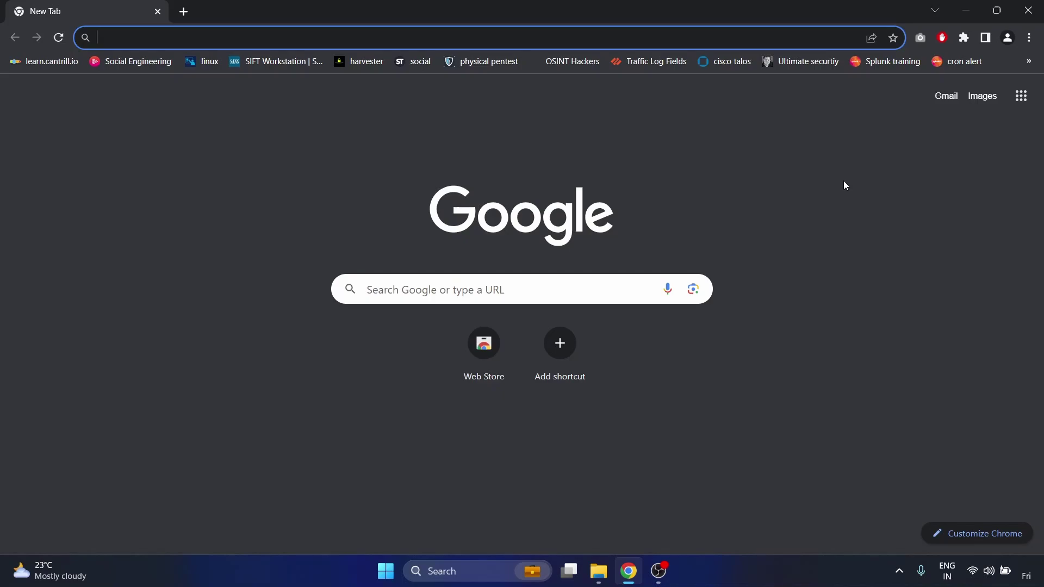
# - Search Google for 'vmware workstation player download' from Chrome's address bar
pyautogui.write('vmw')
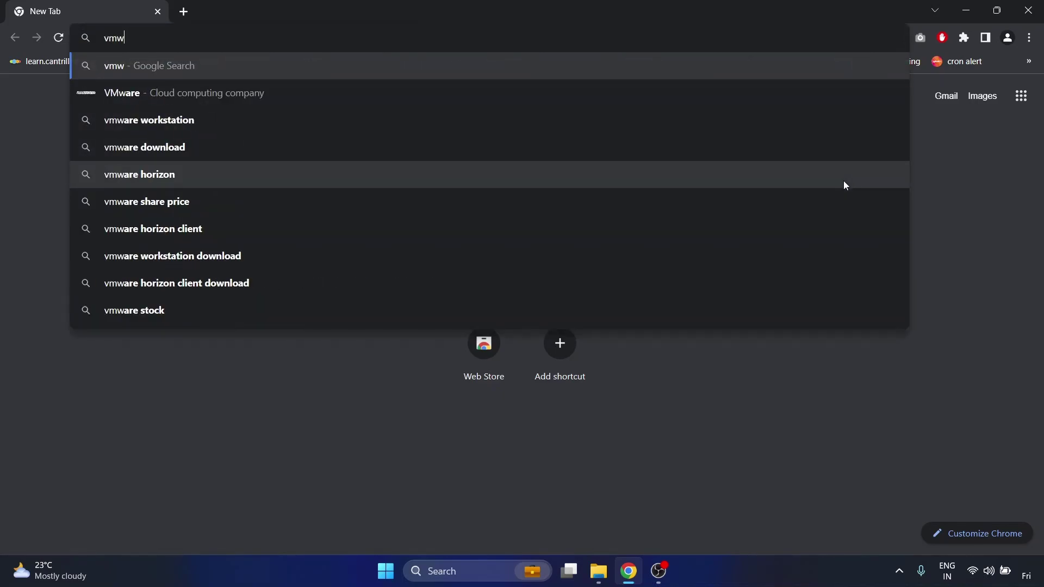
pyautogui.write('are work')
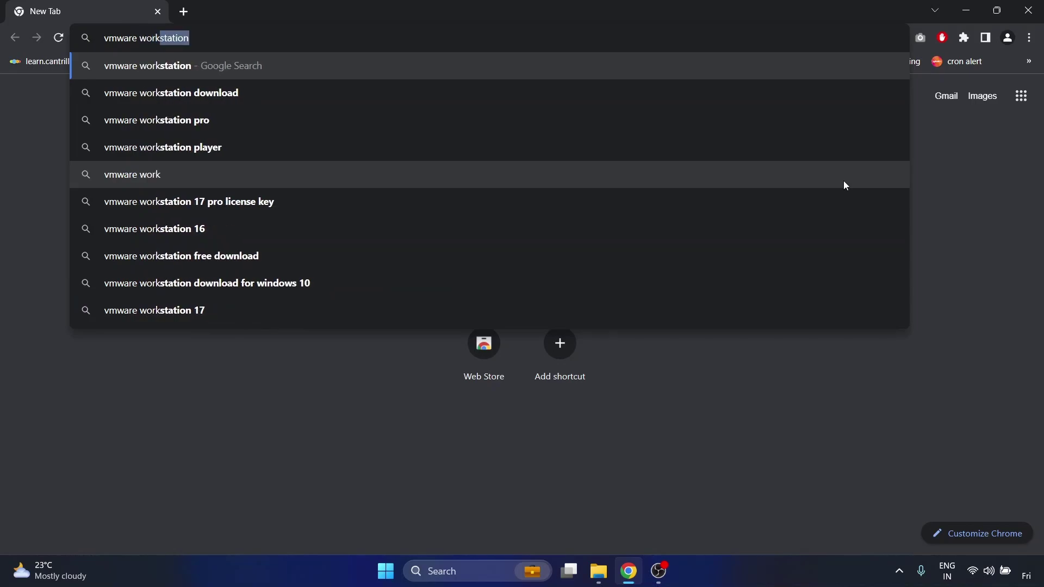
pyautogui.write('station player')
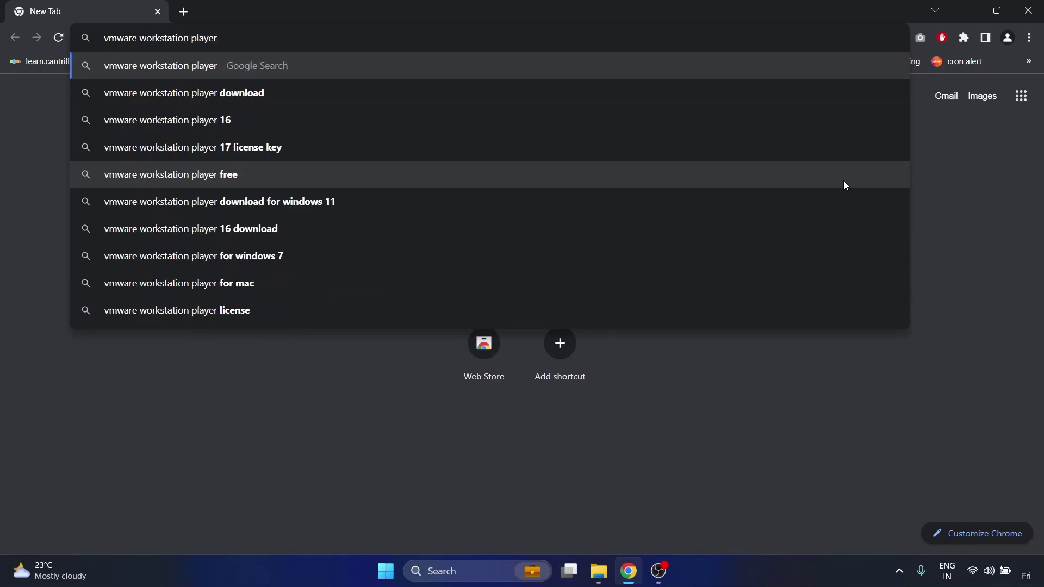
pyautogui.press('Down')
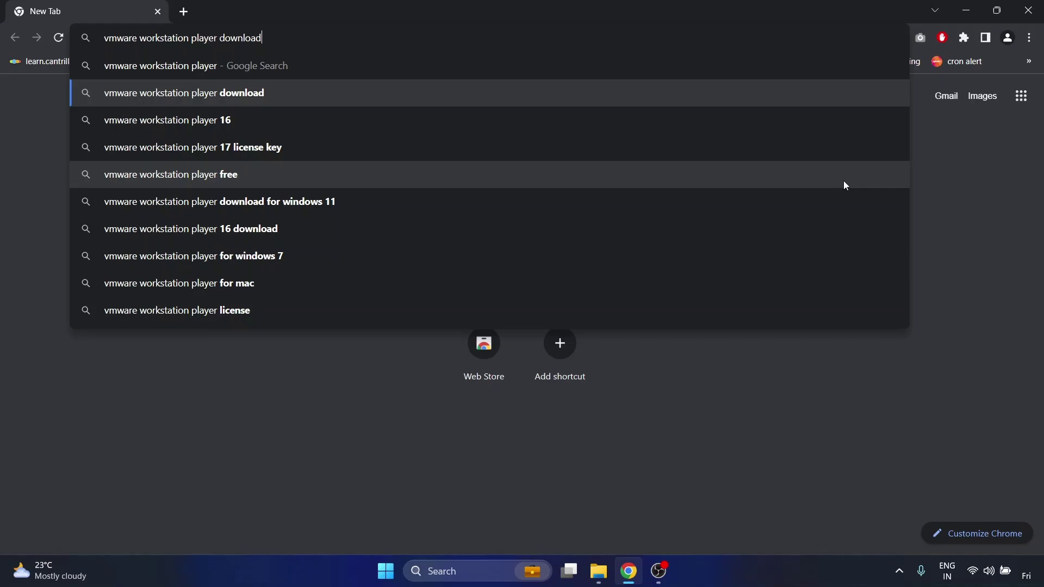
pyautogui.press('Return')
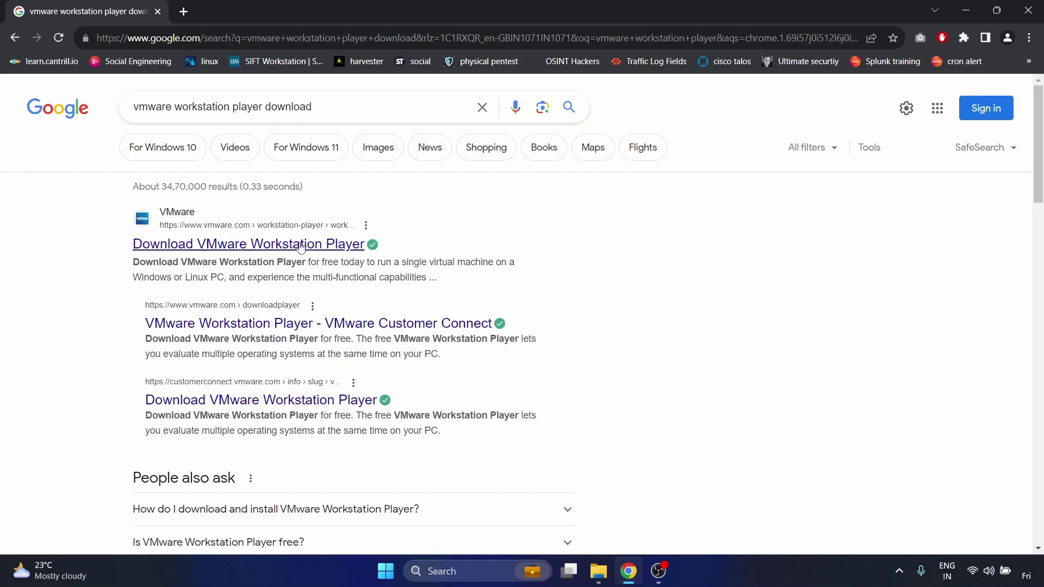
# - Open VMware's official page and download Workstation 17 Player for Windows
pyautogui.click(303, 246)
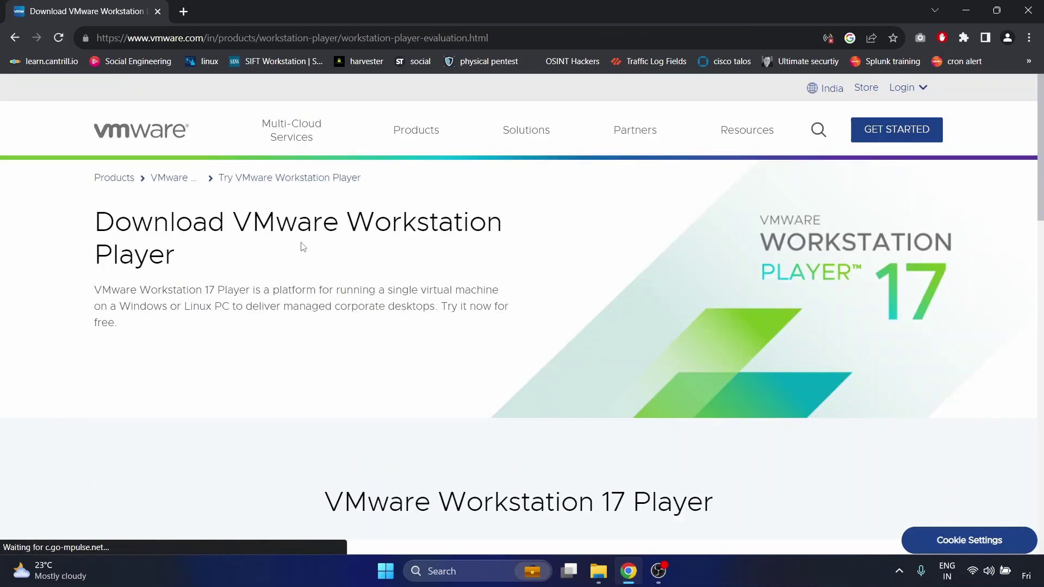
pyautogui.scroll(-5, 541, 286)
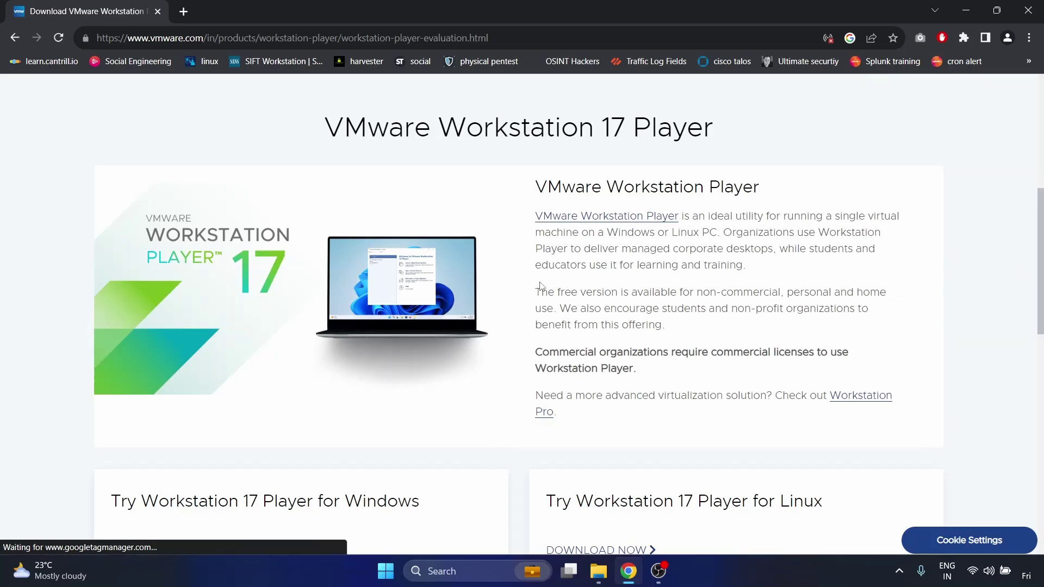
pyautogui.scroll(-2, 541, 287)
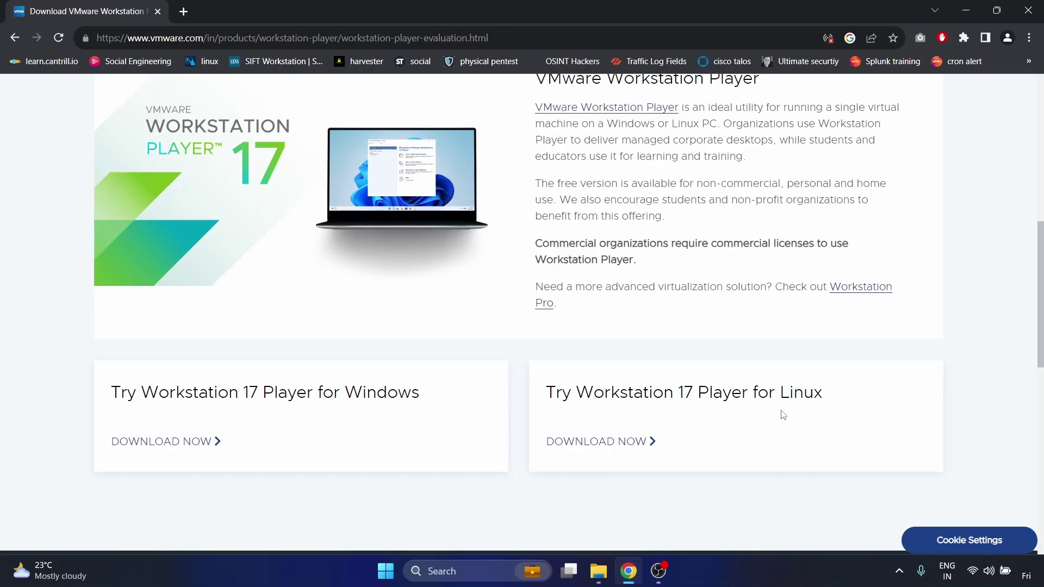
pyautogui.click(162, 446)
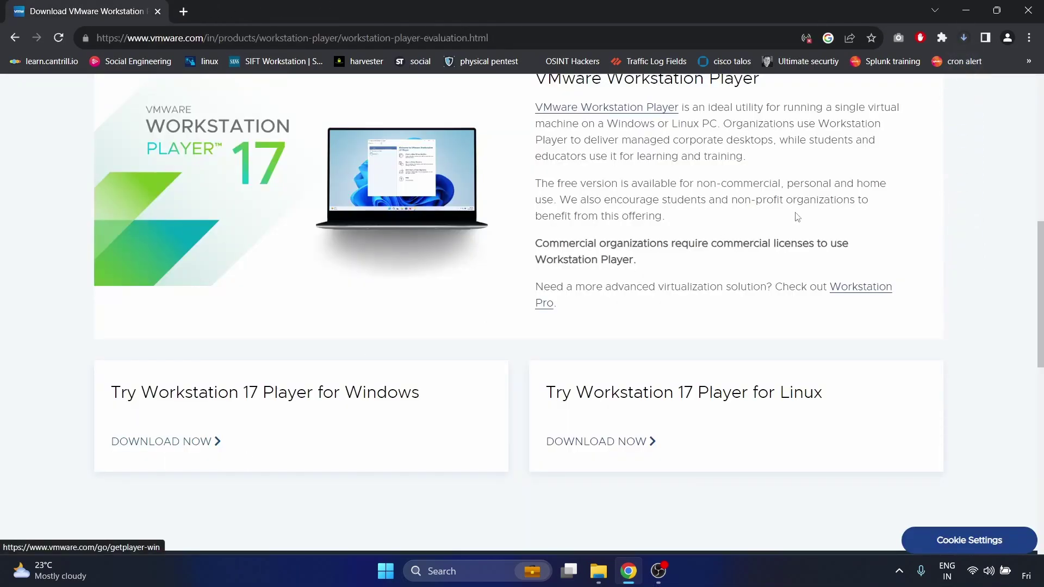
# - Check the download finished and select the 577 MB installer in the Downloads folder
pyautogui.click(963, 37)
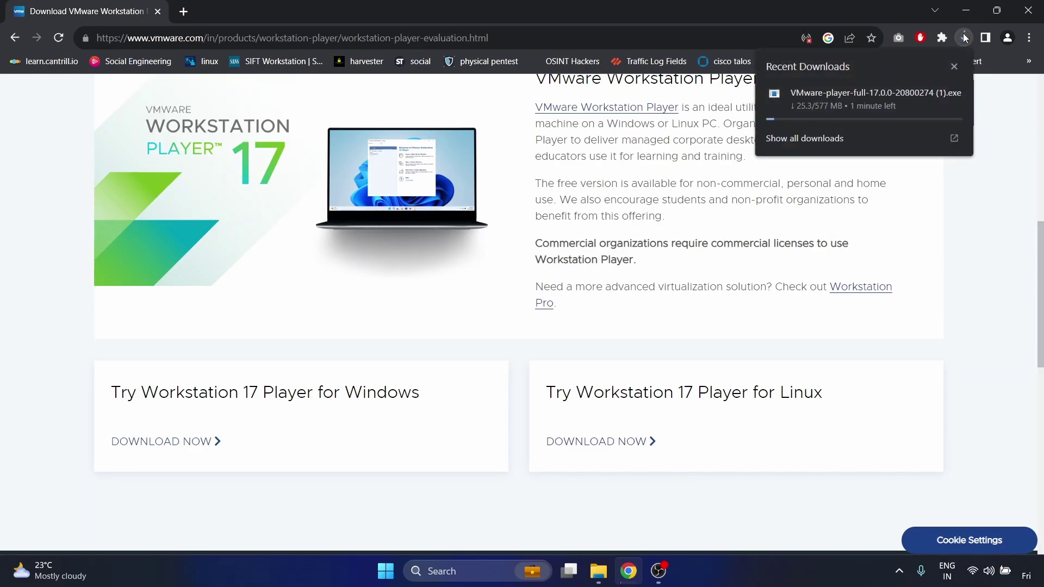
pyautogui.click(953, 67)
pyautogui.moveTo(595, 584)
pyautogui.click(607, 520)
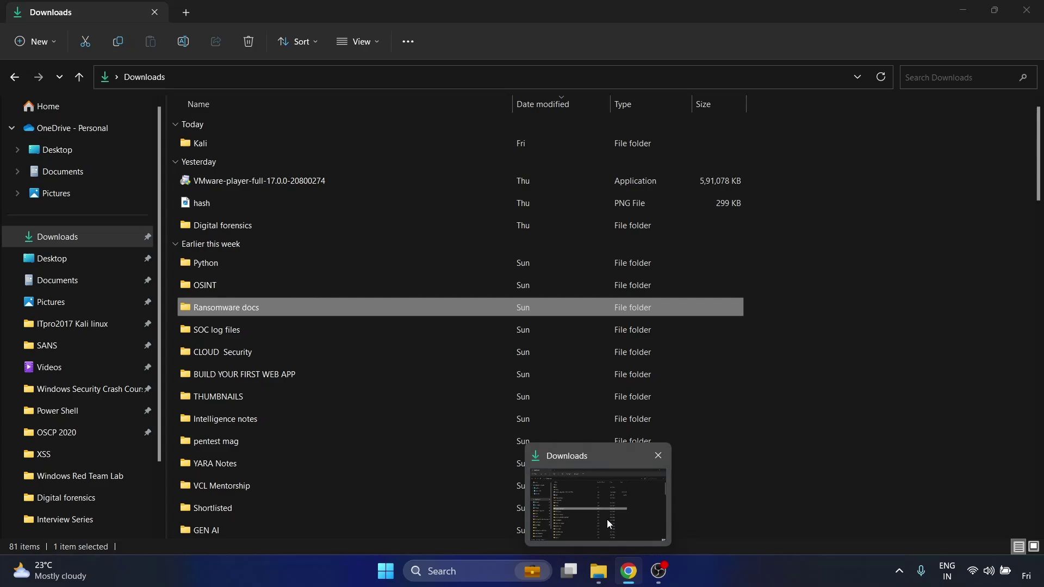
pyautogui.click(268, 185)
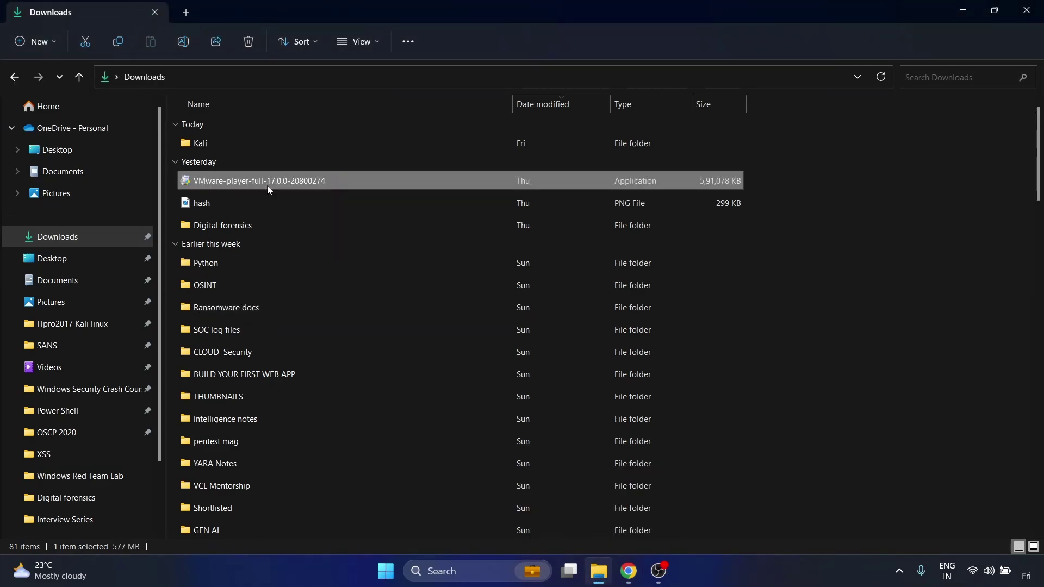
# - Launch the Player installer, accept the EULA and pass the compatibility notice to Custom Setup
pyautogui.doubleClick(300, 183)
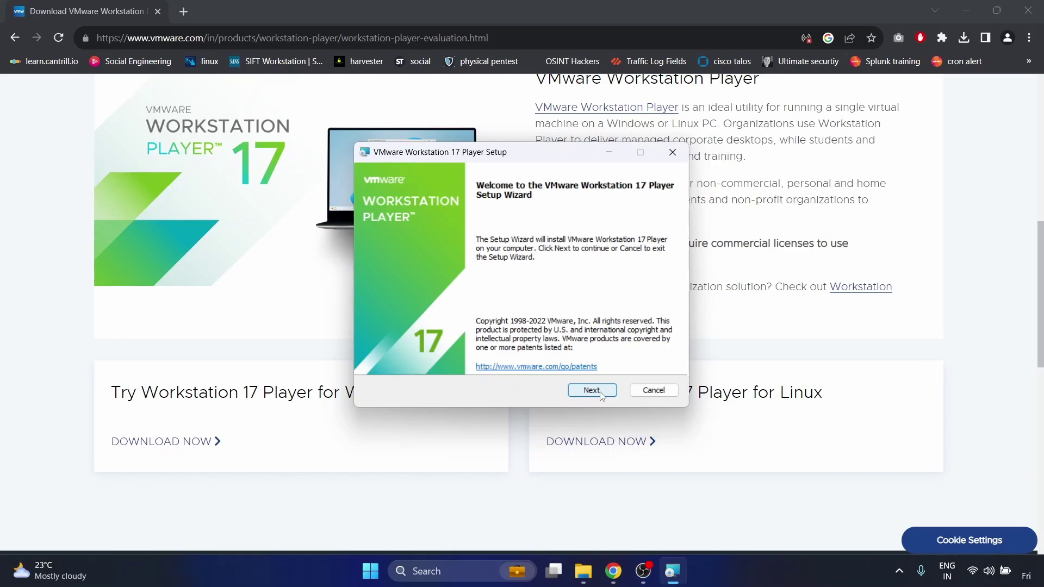
pyautogui.click(597, 393)
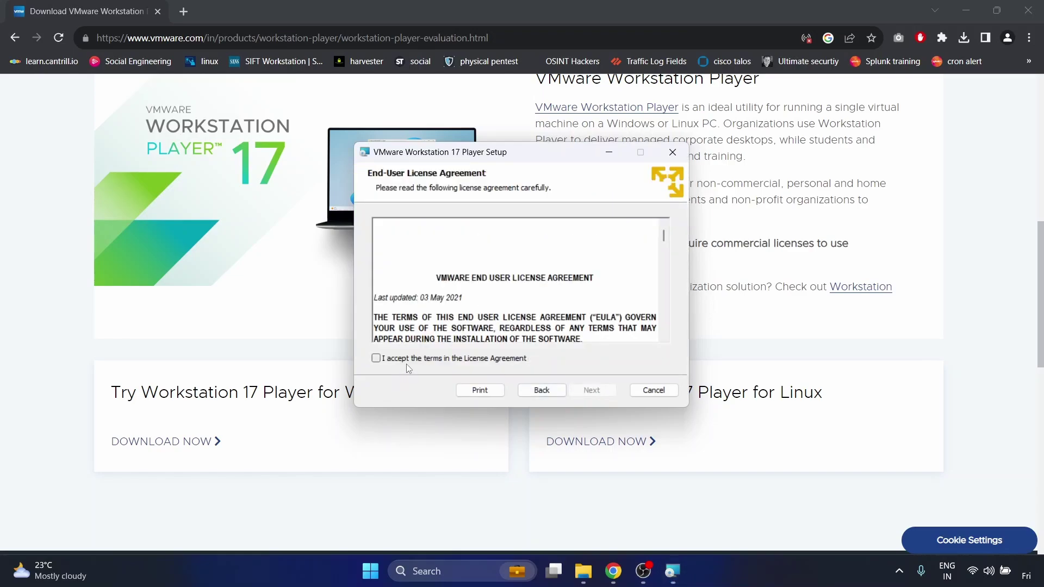
pyautogui.click(376, 358)
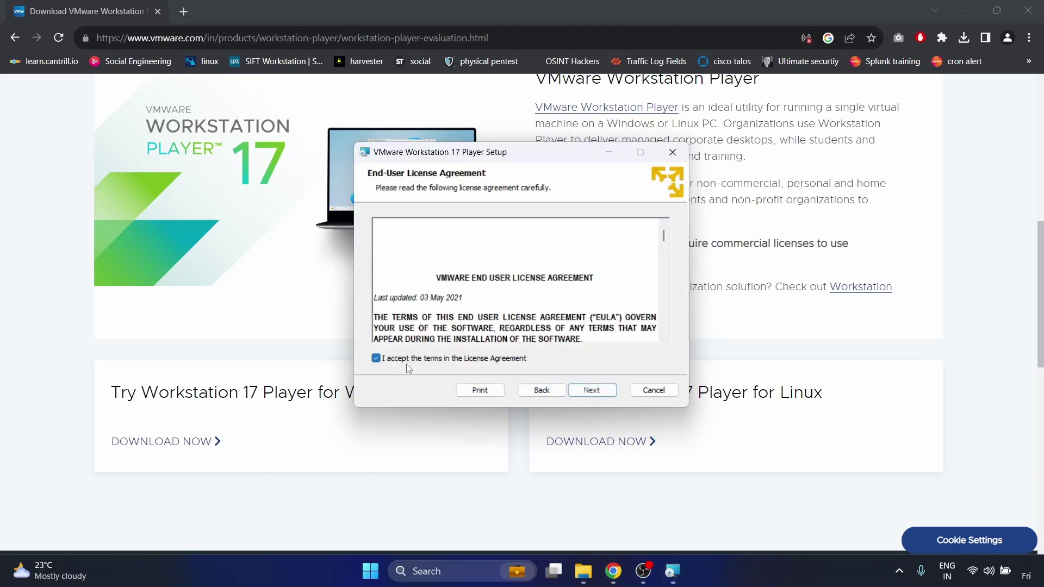
pyautogui.click(592, 391)
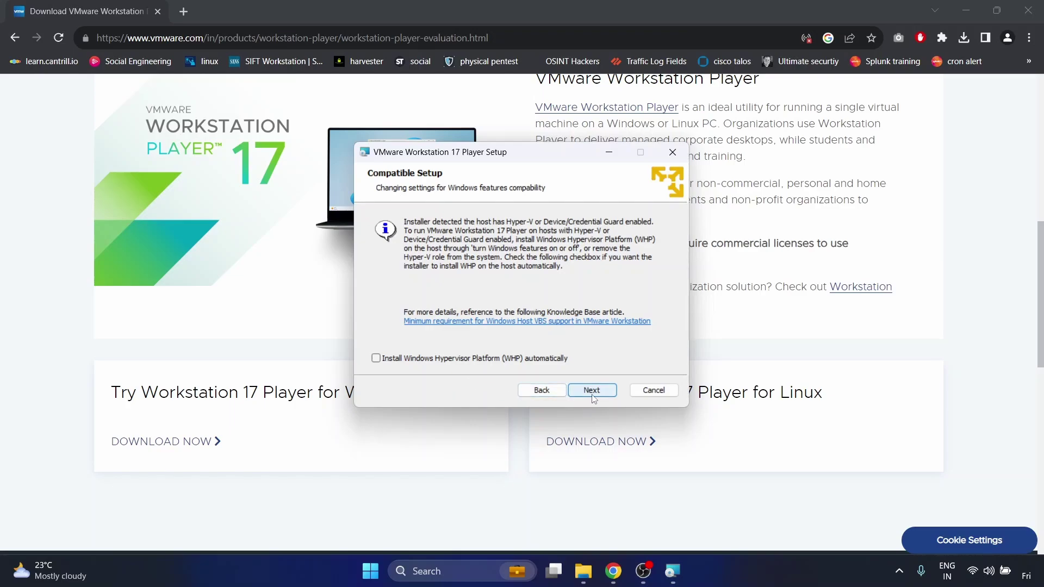
pyautogui.click(592, 391)
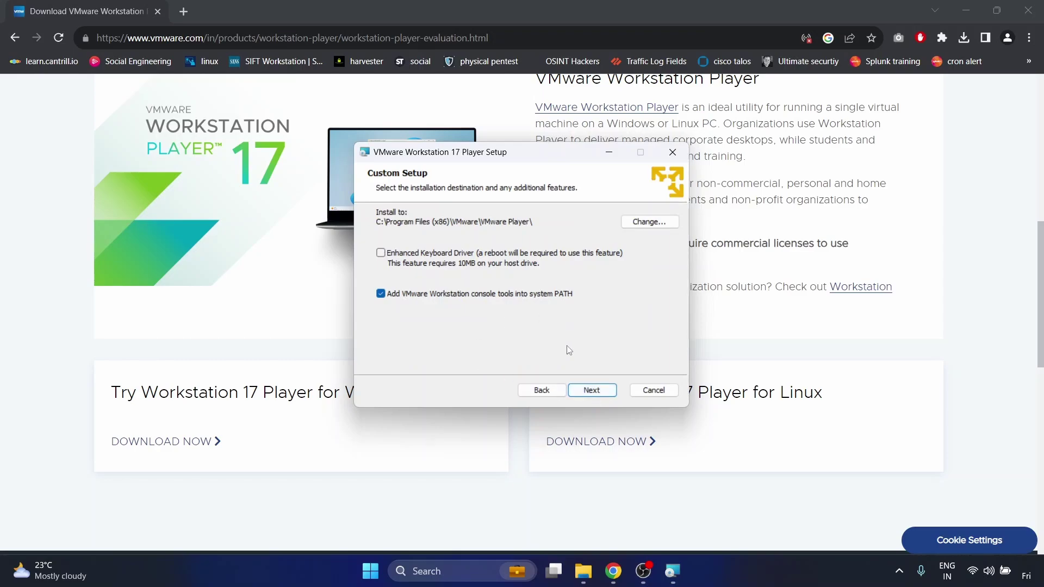
# - Install Workstation 17 Player with default location, user experience settings and Desktop/Start Menu shortcuts
pyautogui.click(589, 398)
pyautogui.click(590, 398)
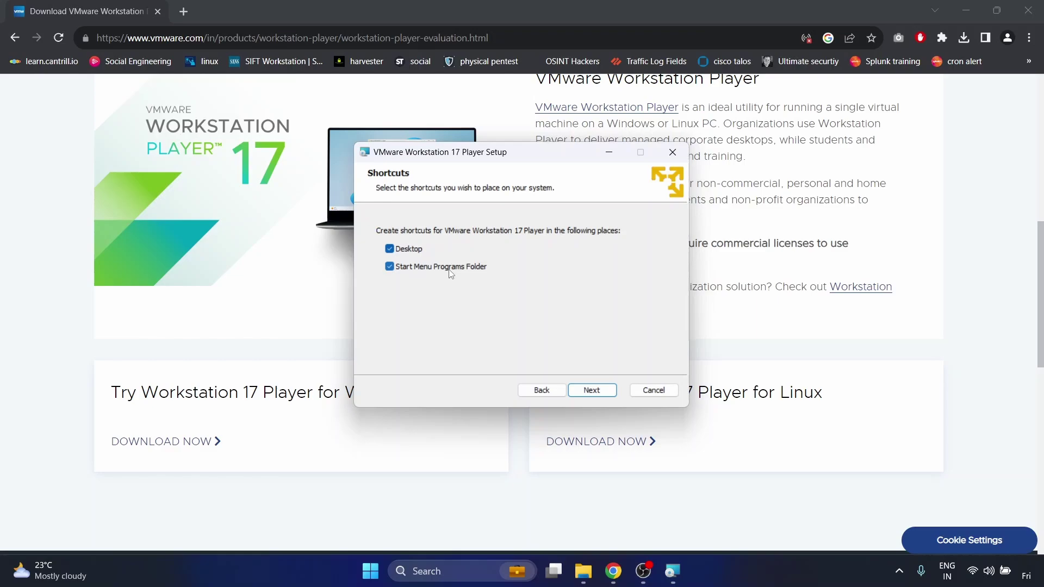
pyautogui.click(592, 391)
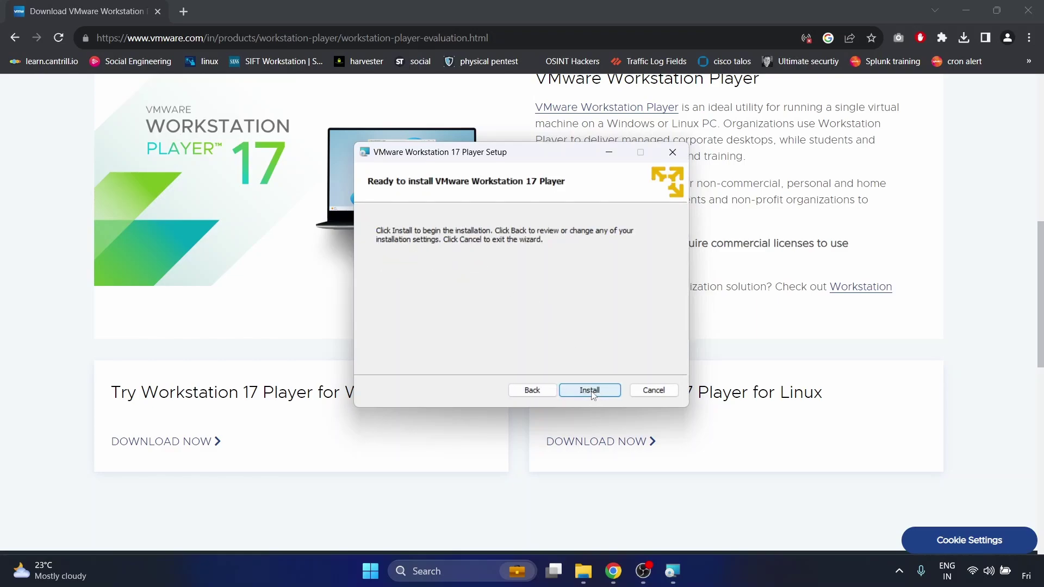
pyautogui.click(592, 391)
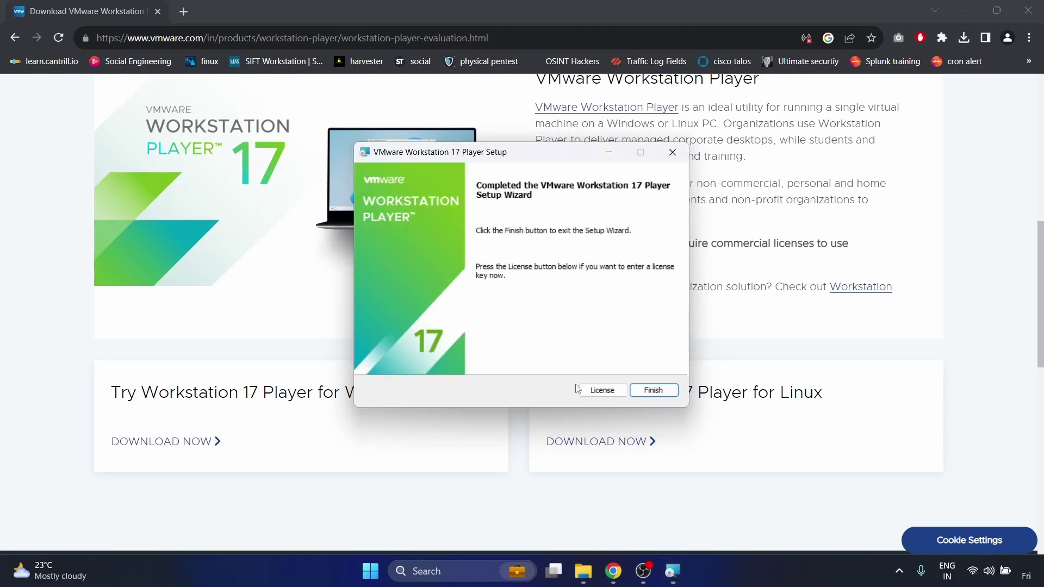
# - Finish the setup wizard and switch back to Chrome's VMware download page
pyautogui.click(654, 390)
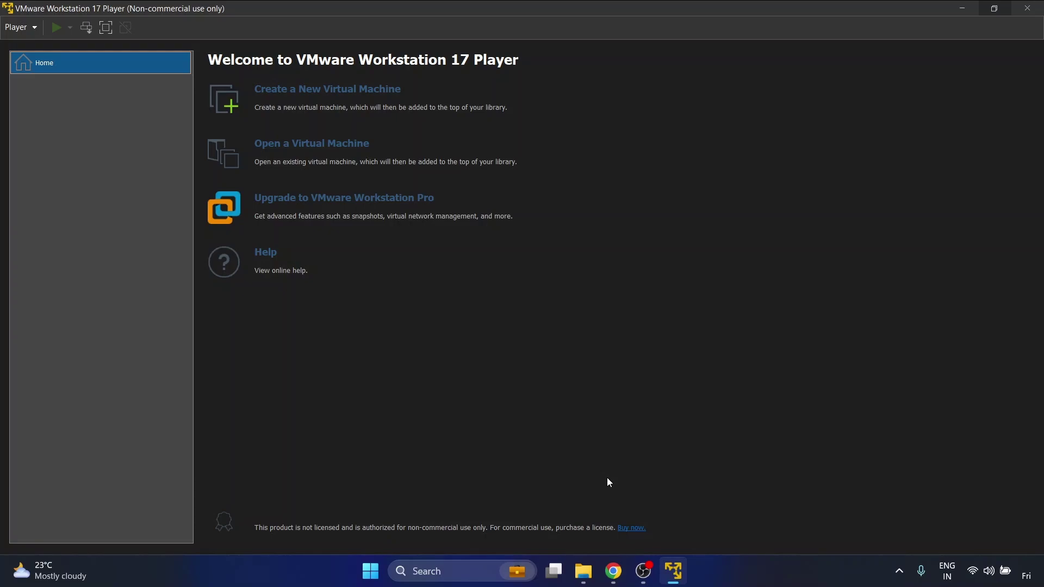
pyautogui.click(615, 569)
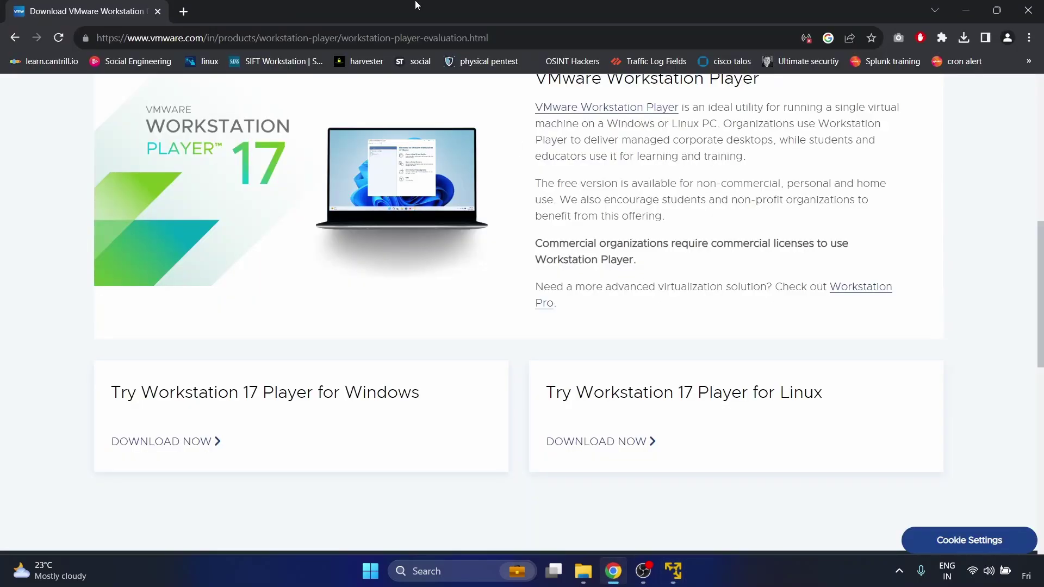
# - Search 'kali download' in a new tab and open the Get Kali | Kali Linux page
pyautogui.click(185, 7)
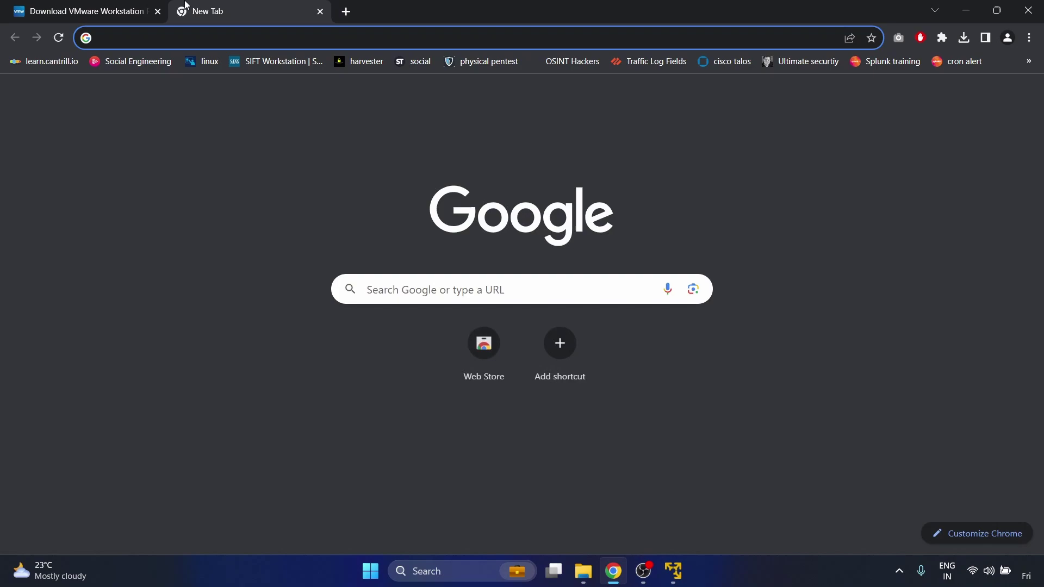
pyautogui.write('kali ')
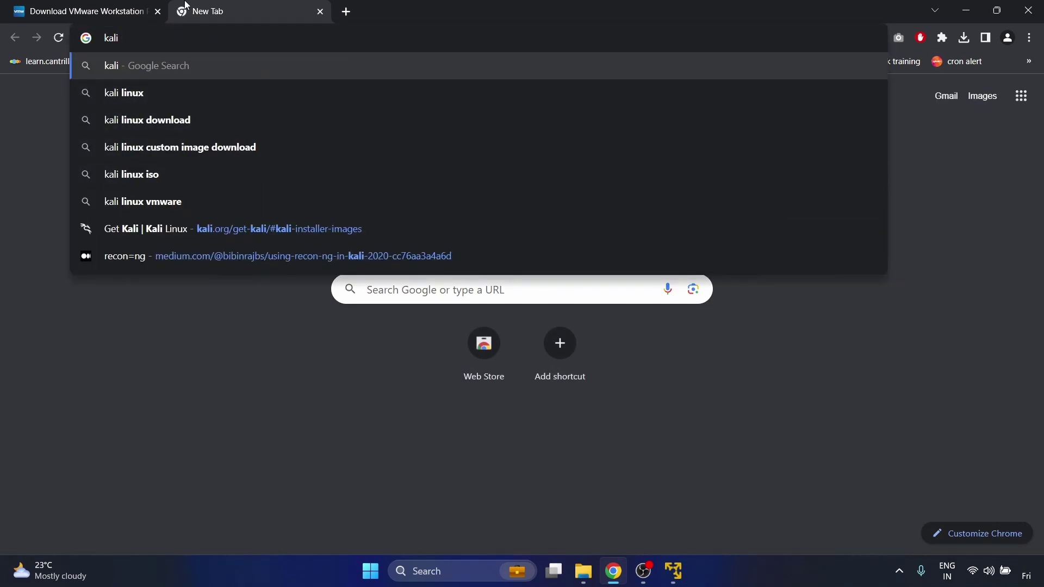
pyautogui.write('dowl')
pyautogui.press('Down')
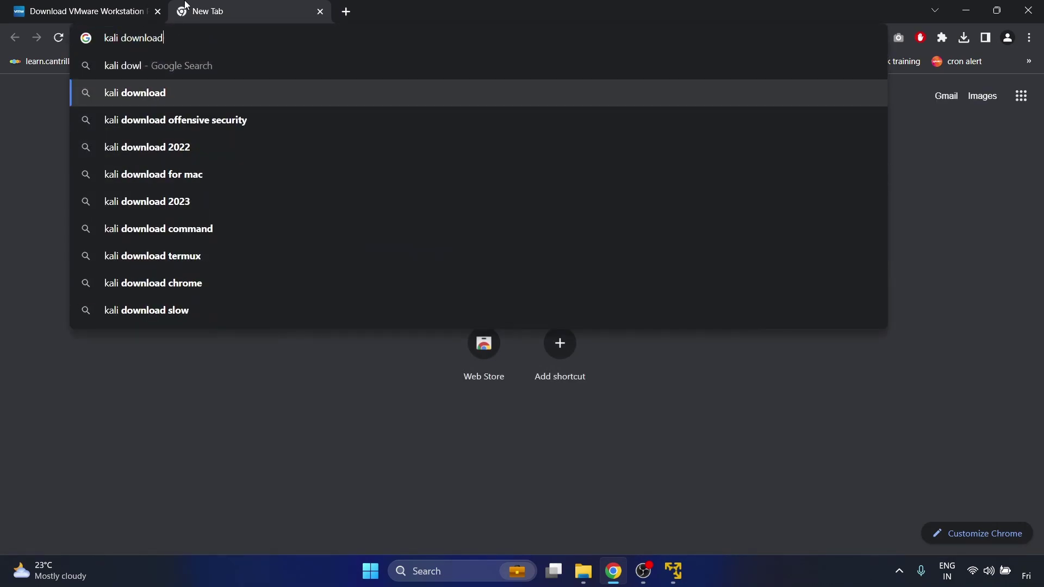
pyautogui.press('Return')
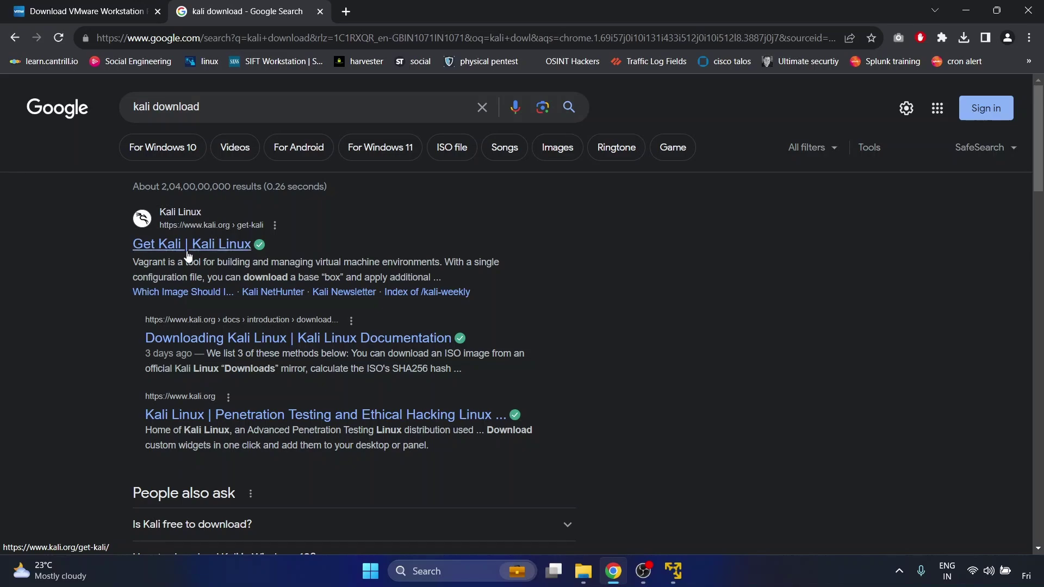
pyautogui.click(219, 249)
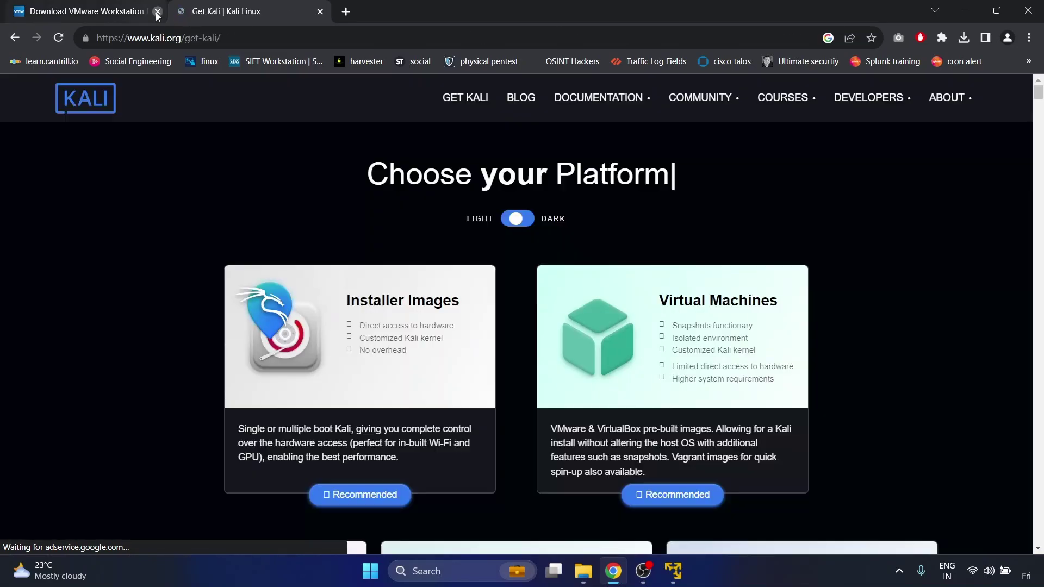
# - Close the VMware tab and go to the Kali Installer Images section
pyautogui.click(157, 11)
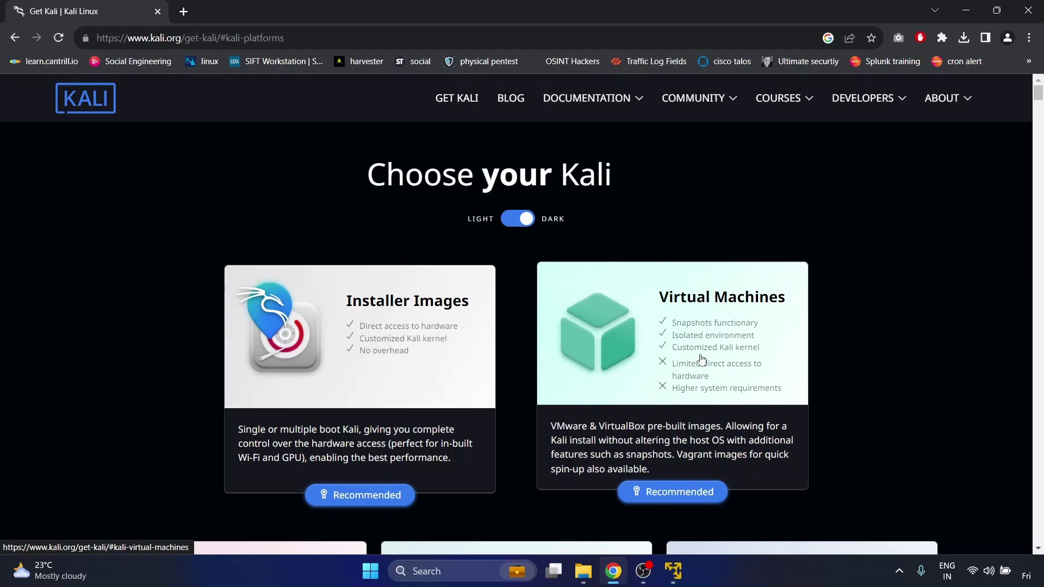
pyautogui.scroll(-2, 701, 359)
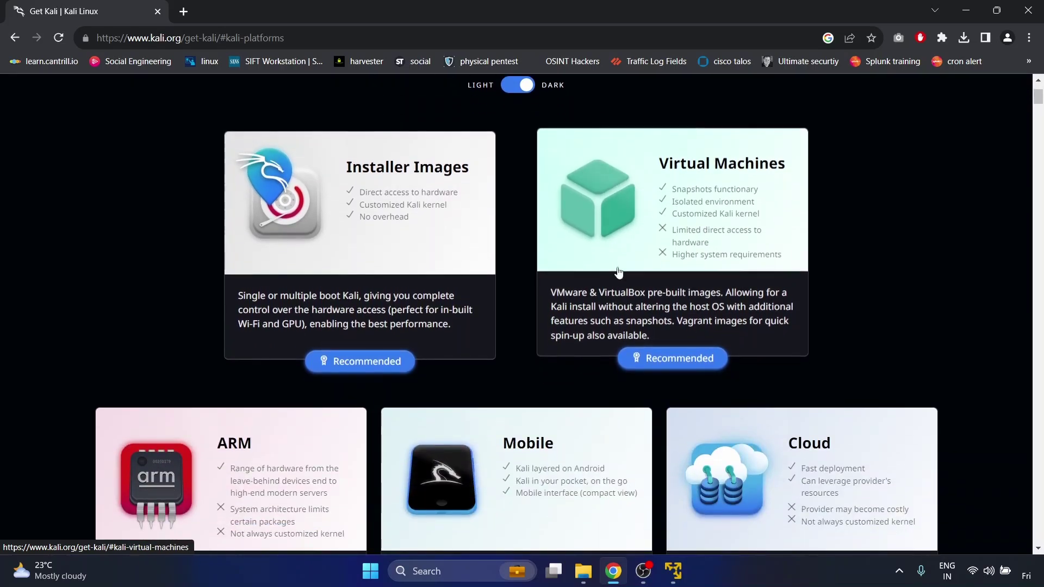
pyautogui.click(418, 368)
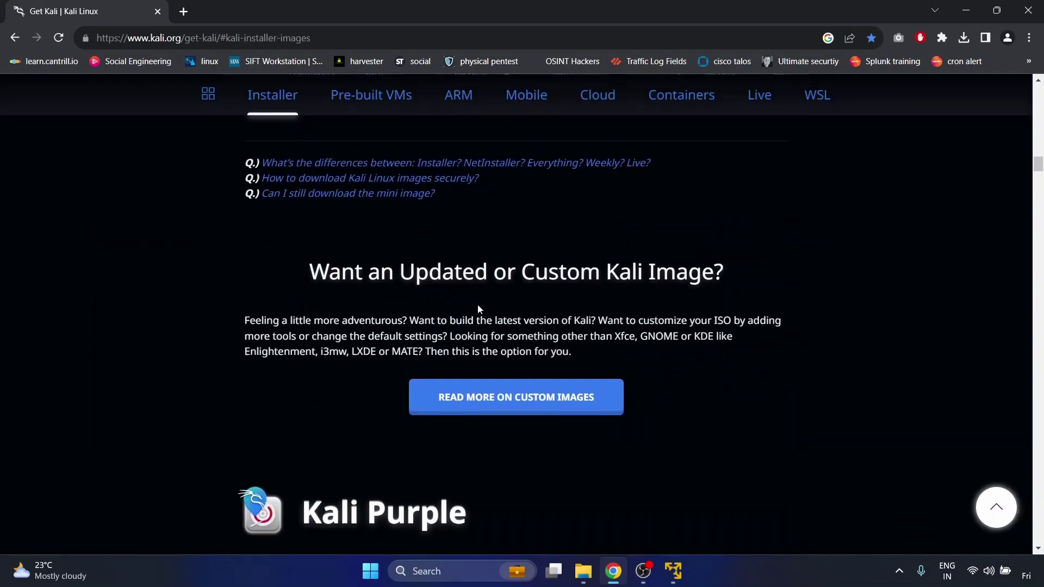
pyautogui.scroll(-6, 477, 309)
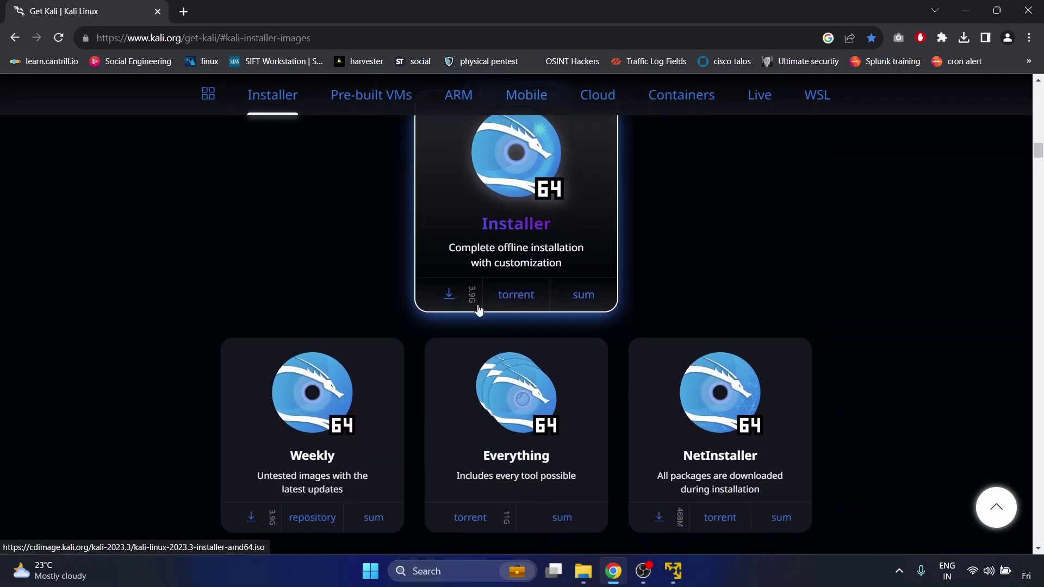
pyautogui.scroll(-8, 478, 308)
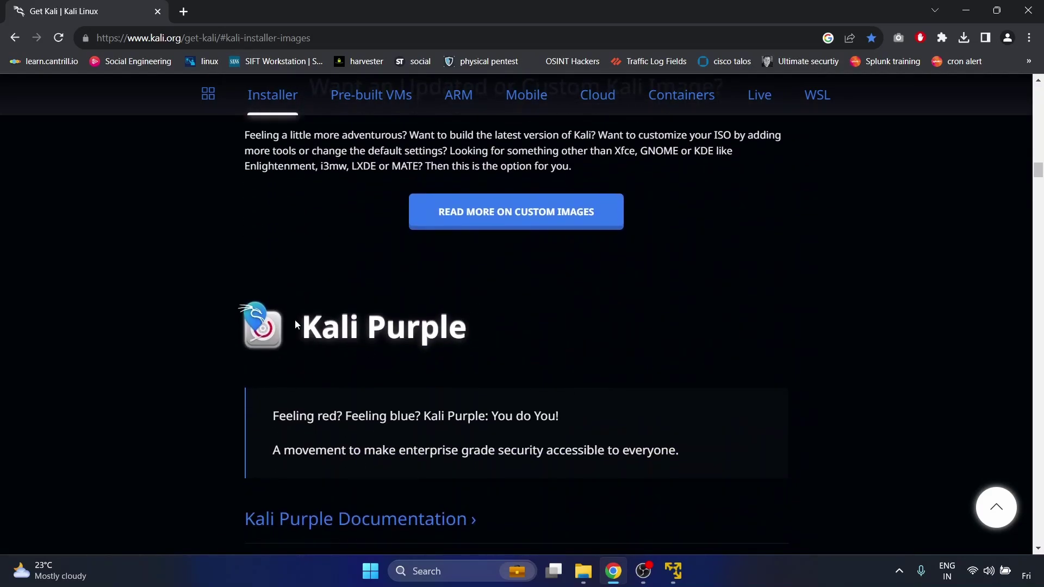
pyautogui.scroll(-7, 366, 367)
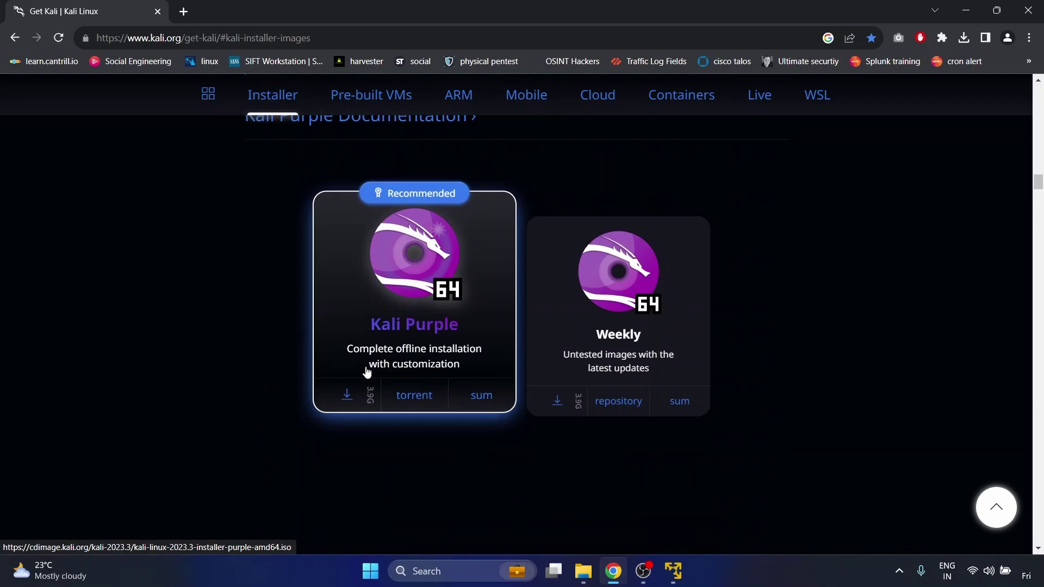
pyautogui.scroll(20, 366, 372)
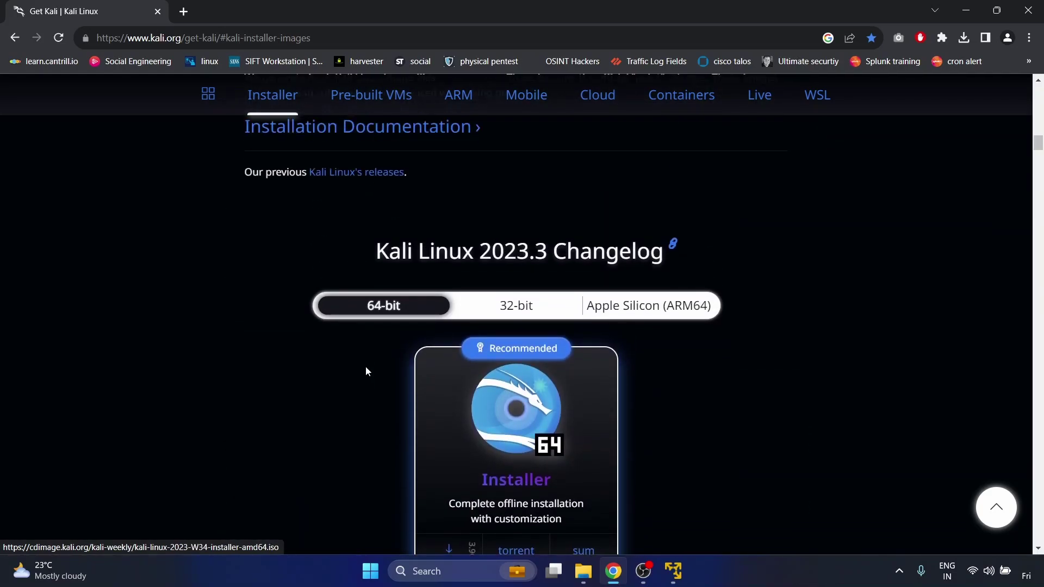
pyautogui.scroll(-2, 365, 371)
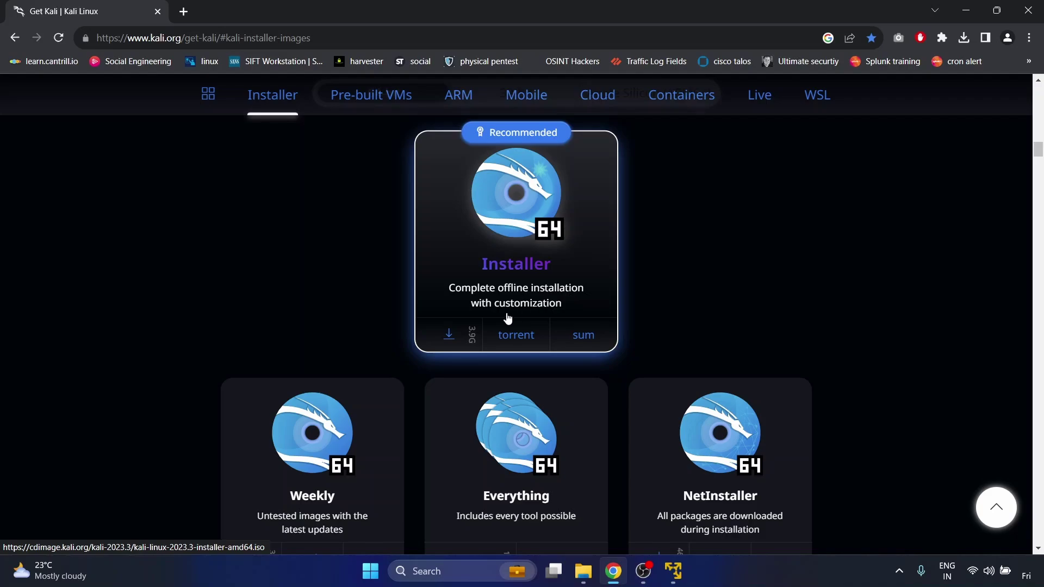
# - Start the 3.9 GB kali-linux-2023.3-installer-amd64.iso download, then cancel it
pyautogui.click(448, 337)
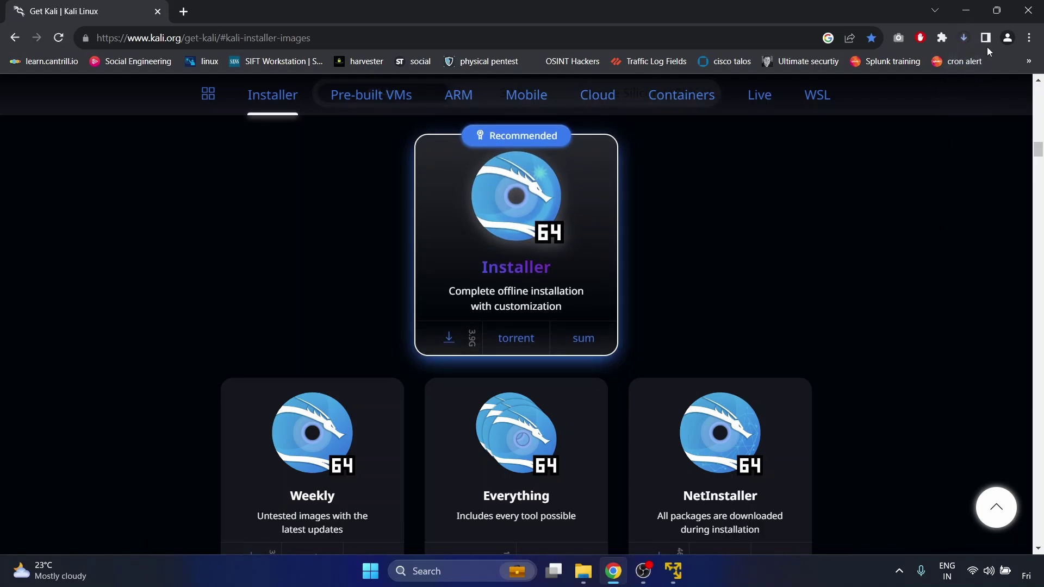
pyautogui.click(965, 35)
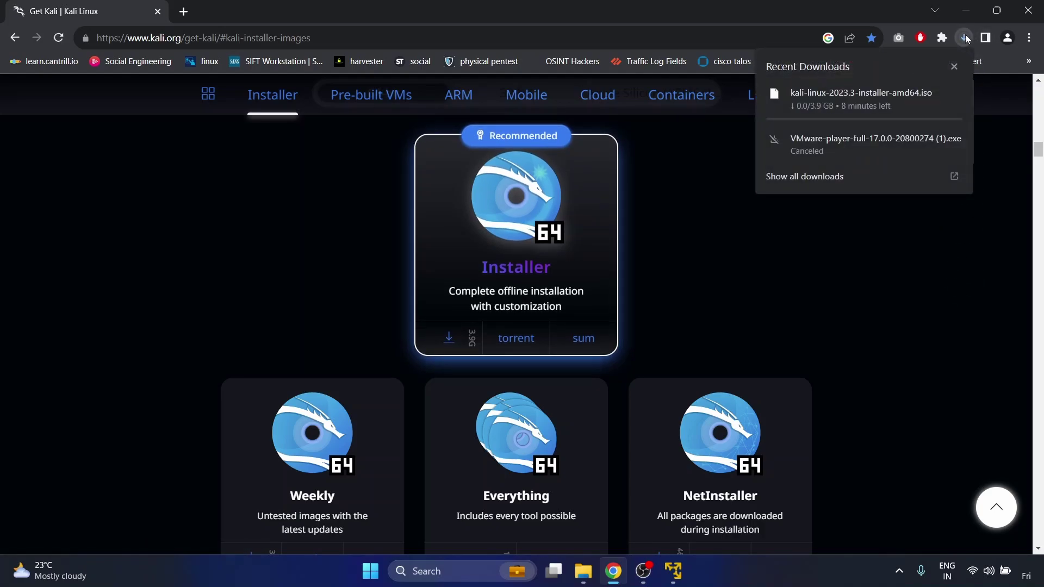
pyautogui.moveTo(932, 94)
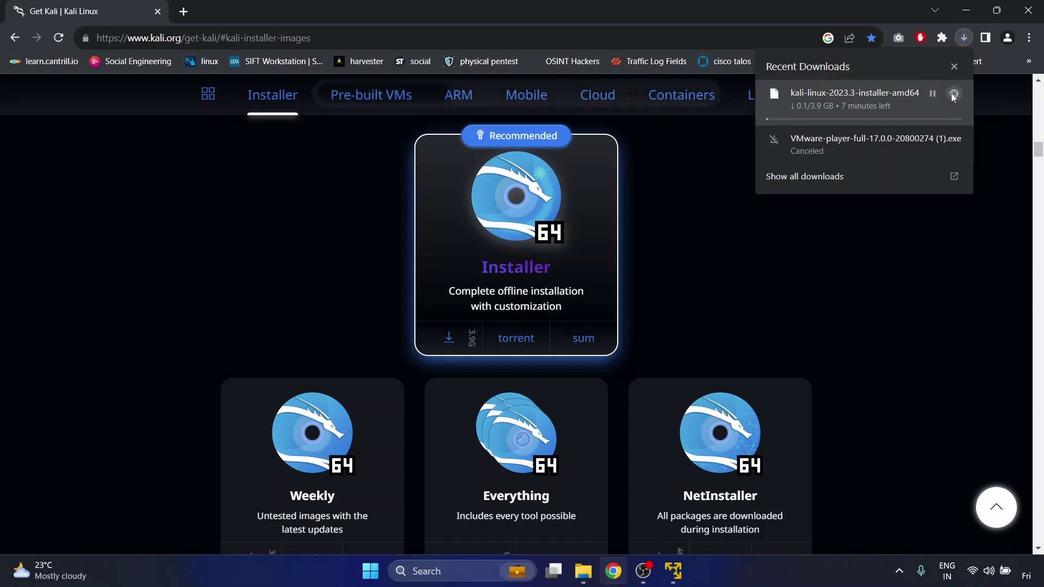
pyautogui.click(952, 96)
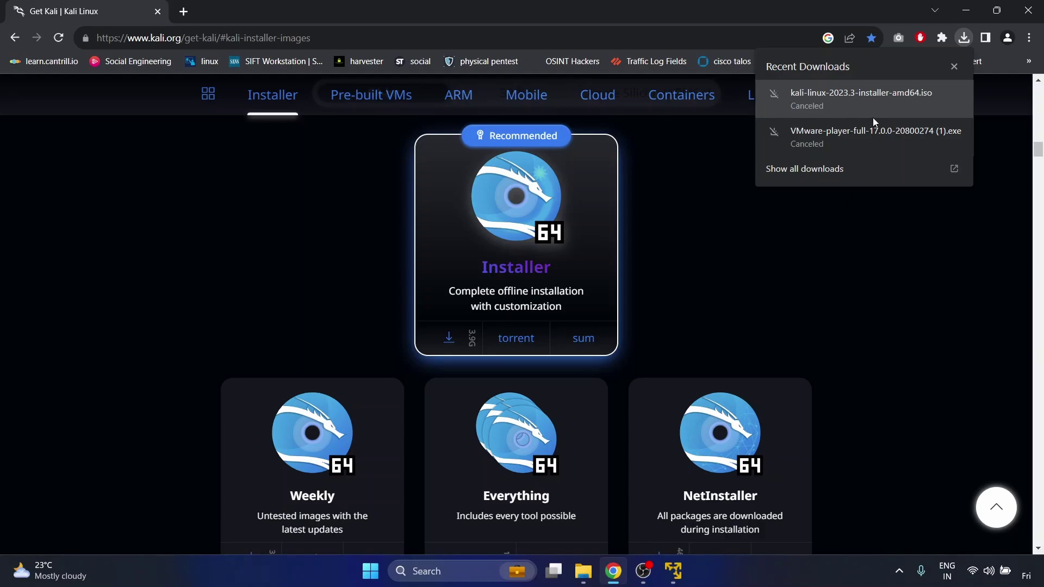
pyautogui.click(718, 185)
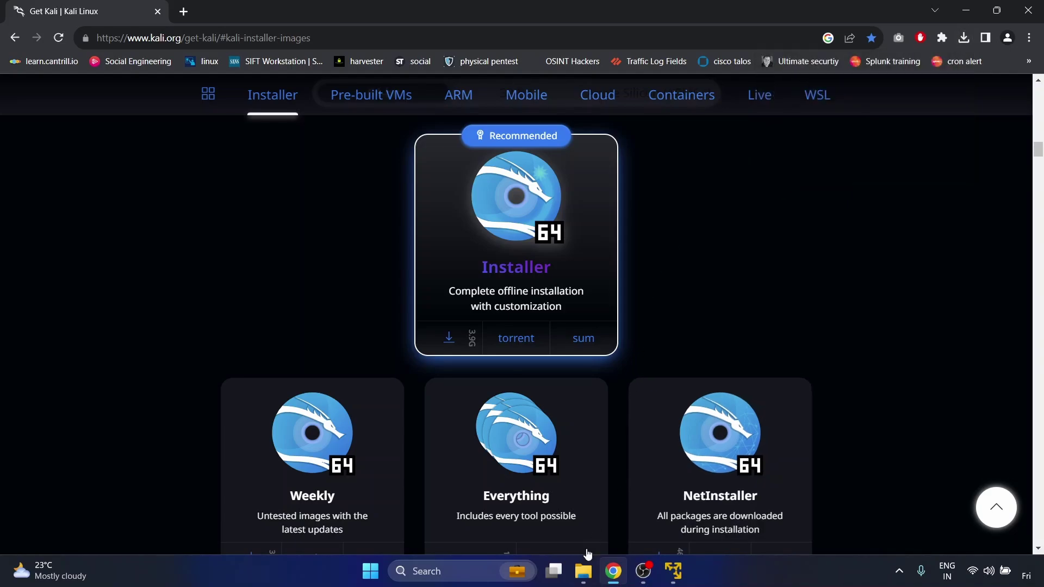
# - Confirm the 3.90 GB Kali ISO is in Downloads\Kali, then minimise File Explorer
pyautogui.click(584, 568)
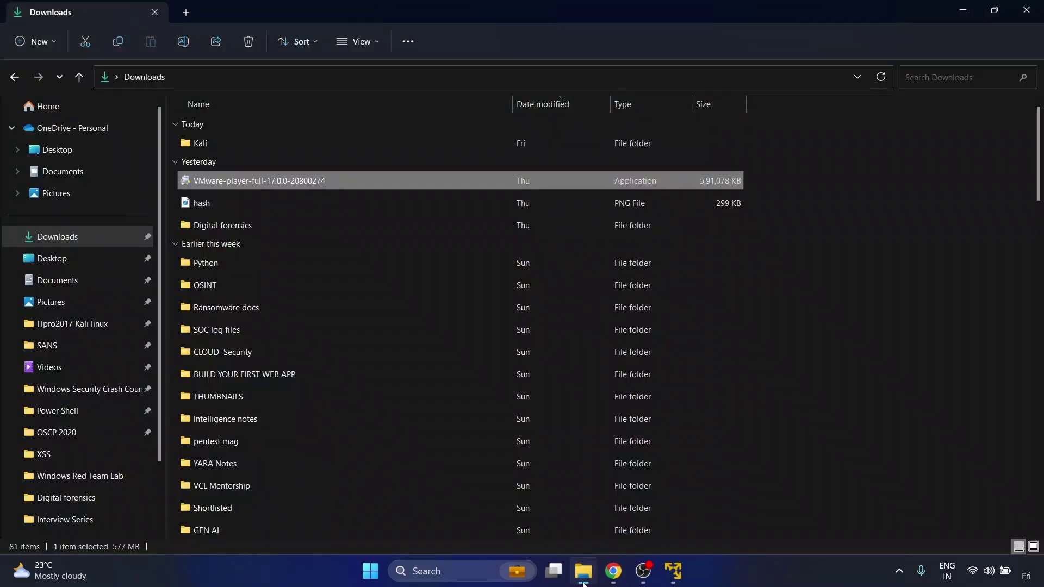
pyautogui.doubleClick(296, 146)
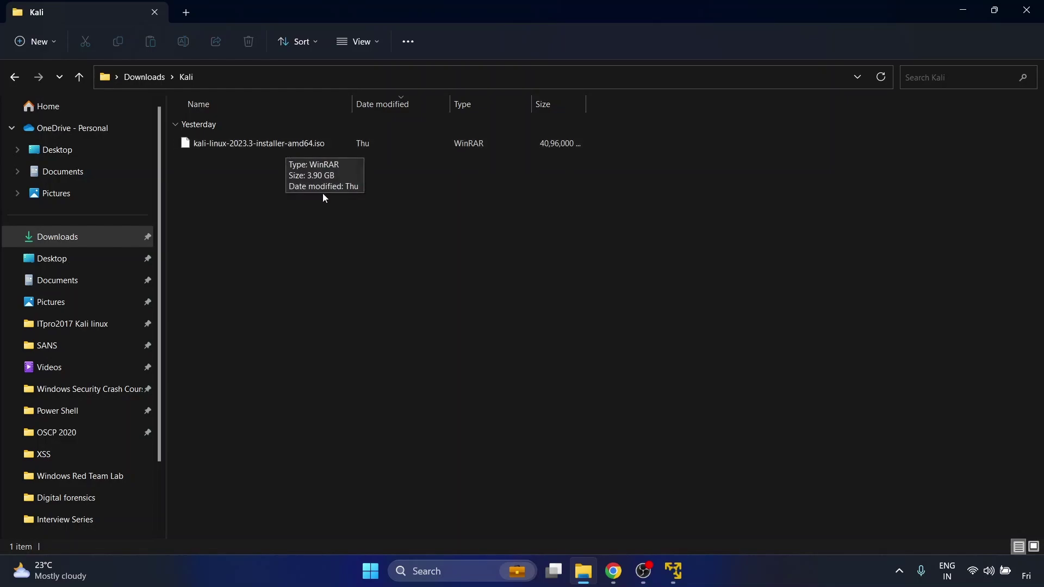
pyautogui.click(972, 7)
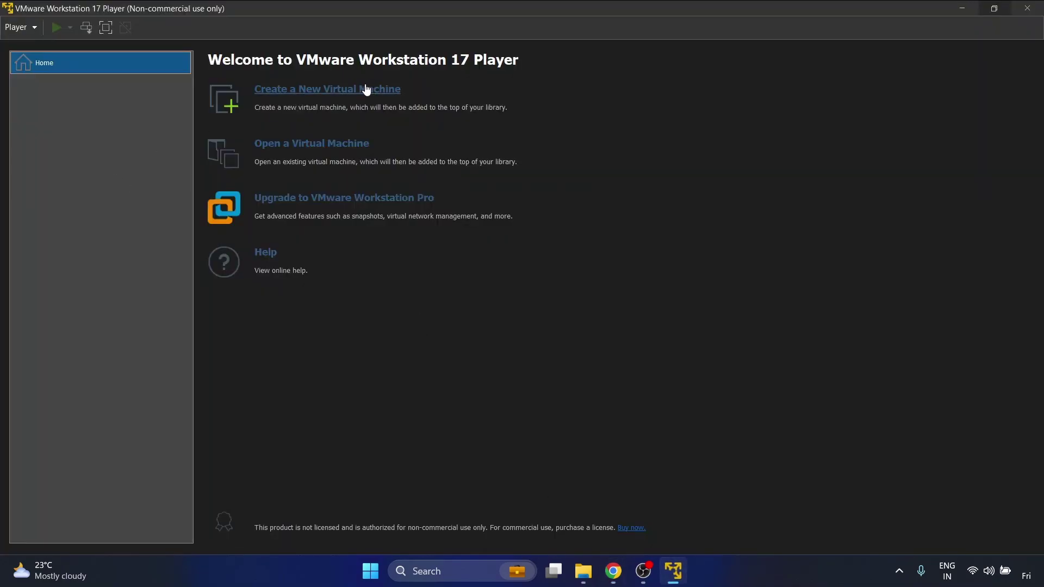
# - Start the New Virtual Machine Wizard and choose Linux guest version Debian 11.x 64-bit
pyautogui.click(366, 89)
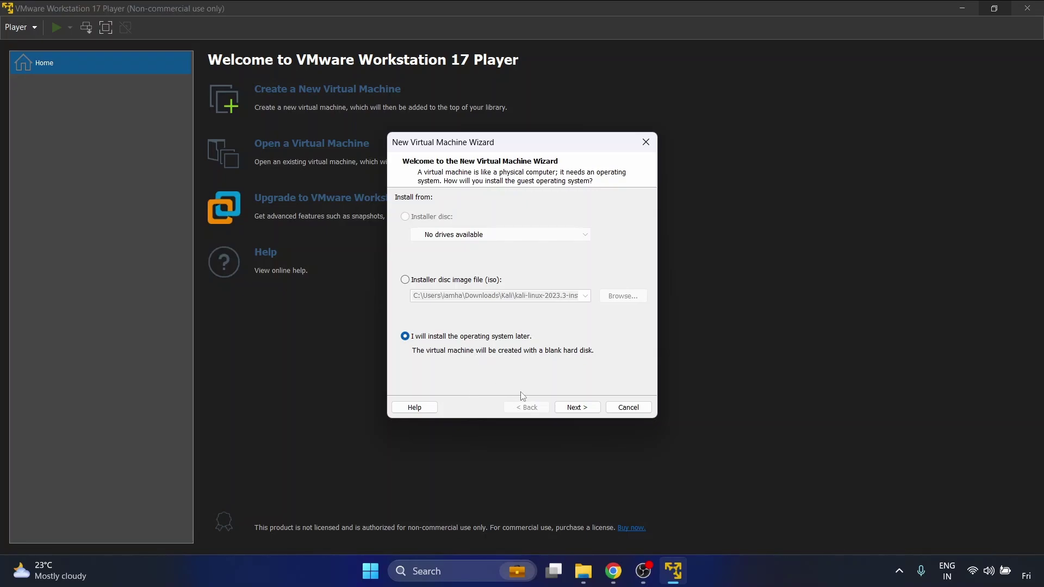
pyautogui.click(586, 414)
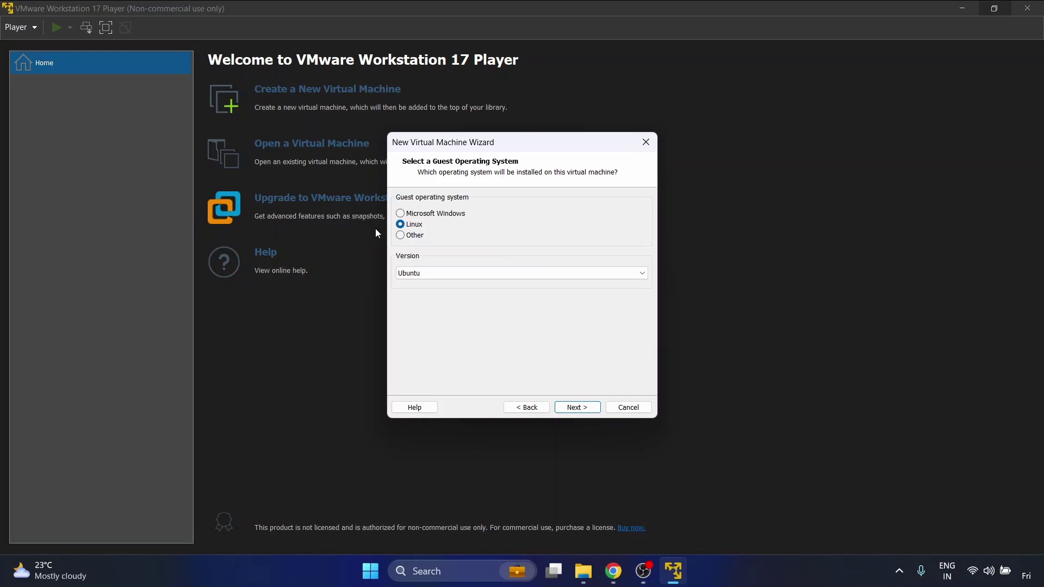
pyautogui.click(452, 277)
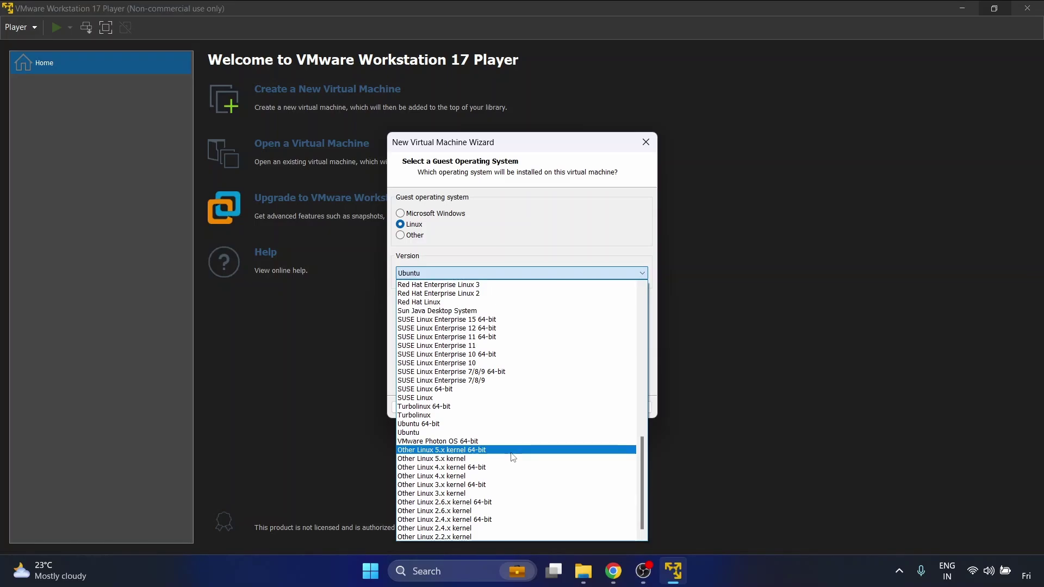
pyautogui.scroll(5, 513, 457)
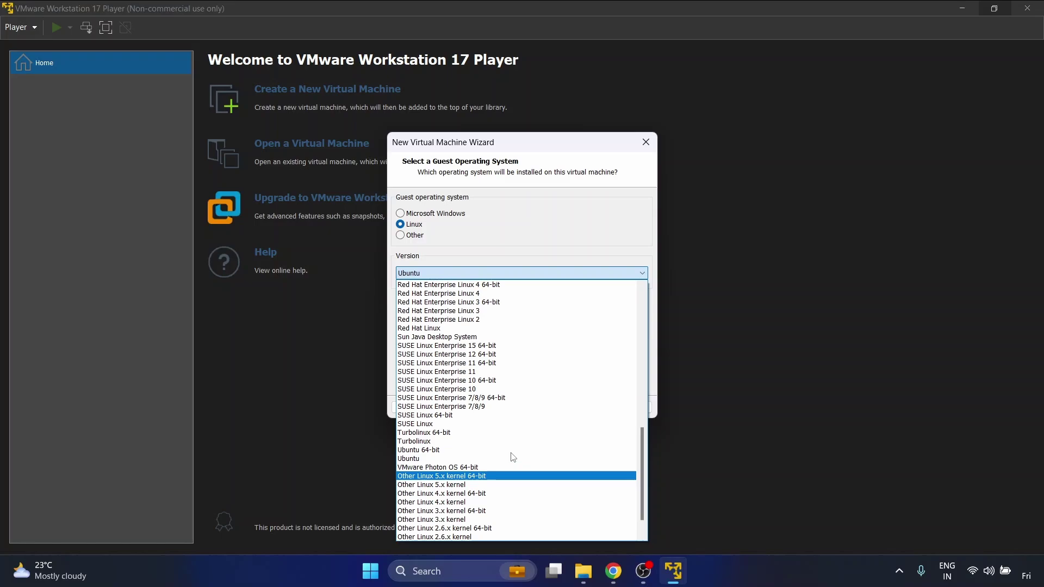
pyautogui.scroll(7, 513, 457)
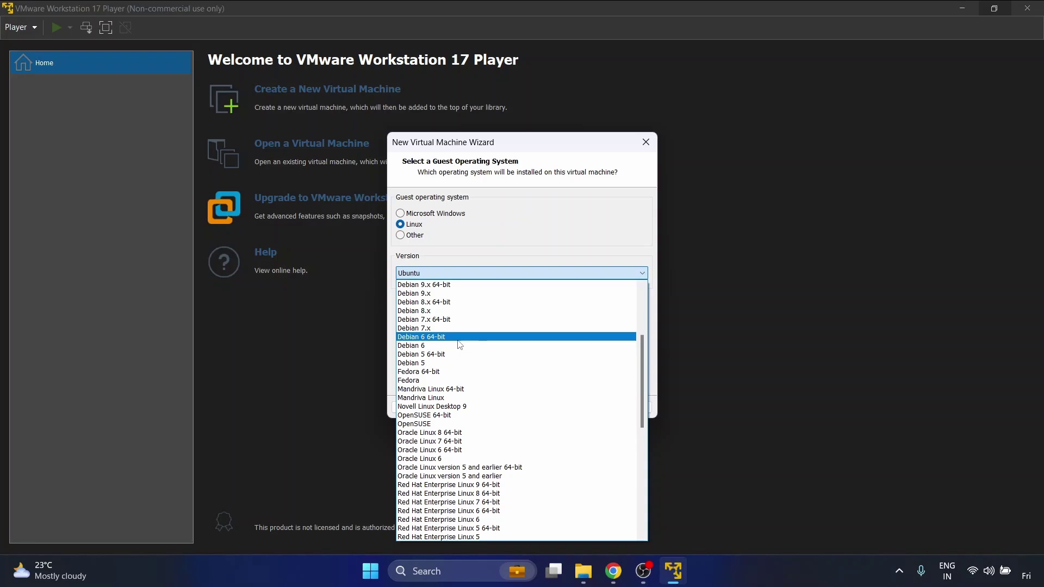
pyautogui.scroll(3, 478, 327)
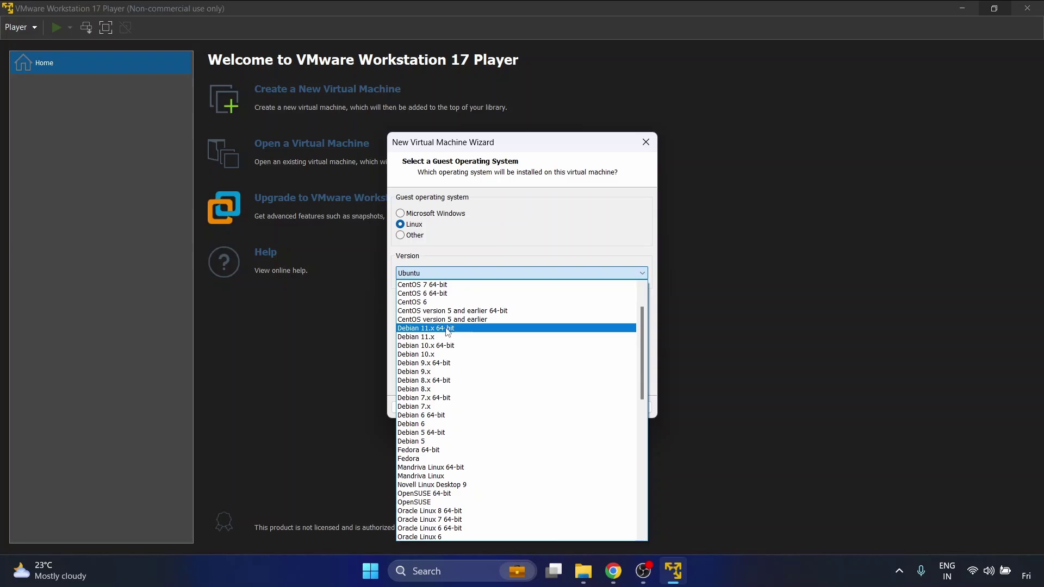
pyautogui.click(447, 329)
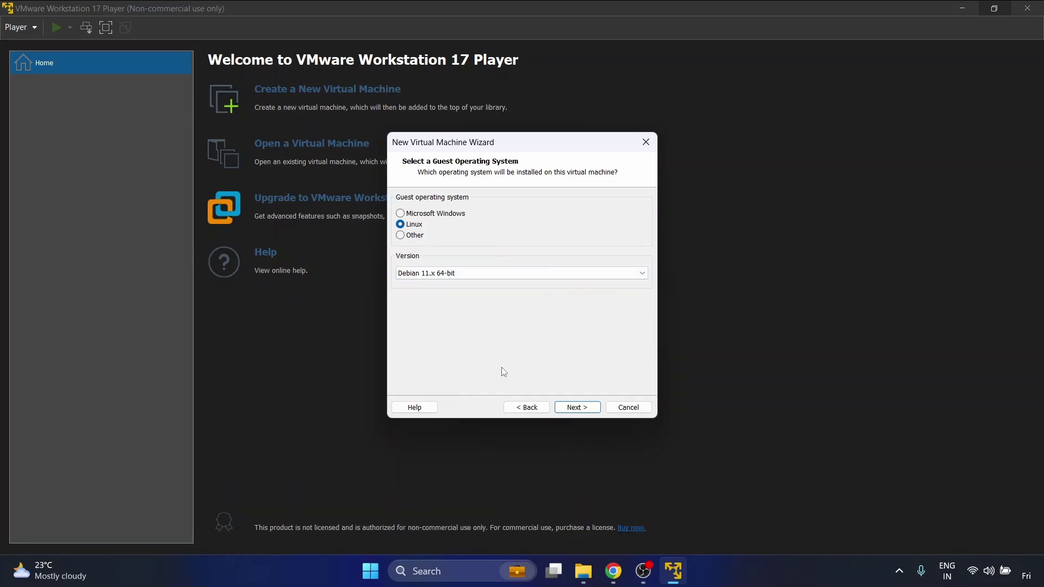
# - Set the VM location to Downloads\kalios and reach the 20 GB split-disk capacity page
pyautogui.click(576, 407)
pyautogui.click(563, 251)
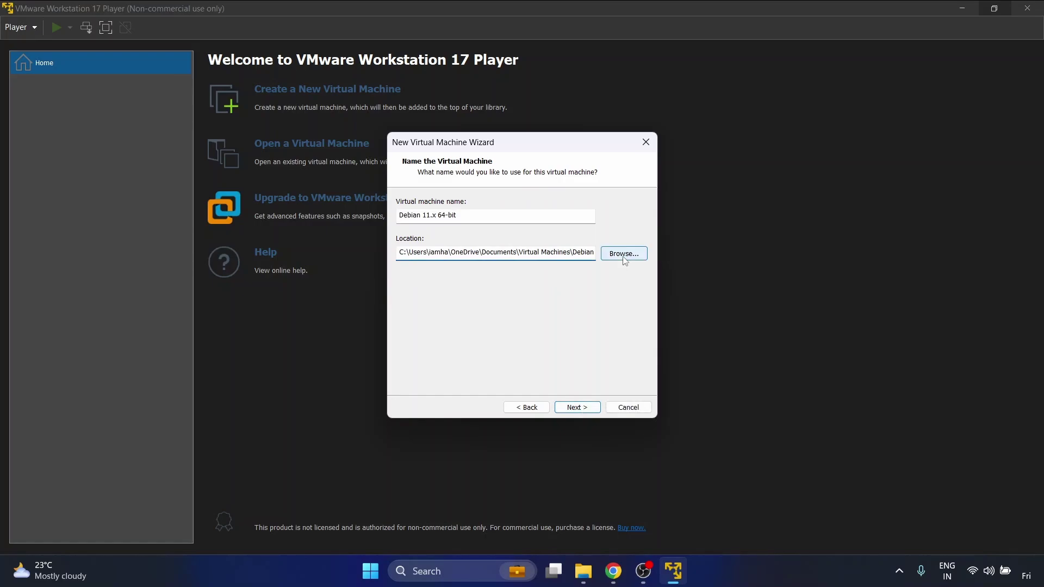
pyautogui.click(624, 254)
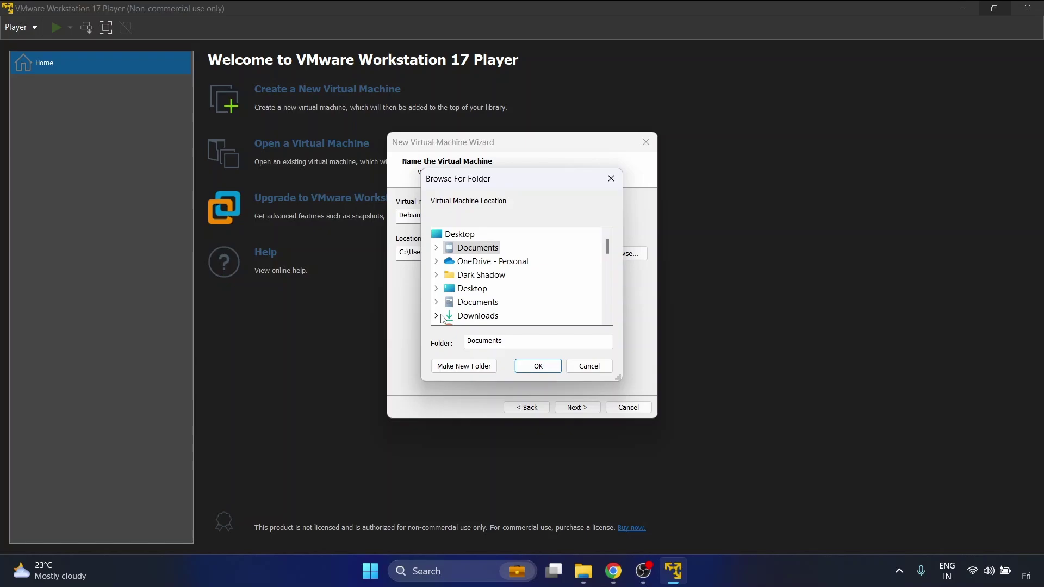
pyautogui.click(436, 316)
pyautogui.scroll(-5, 479, 271)
pyautogui.click(481, 302)
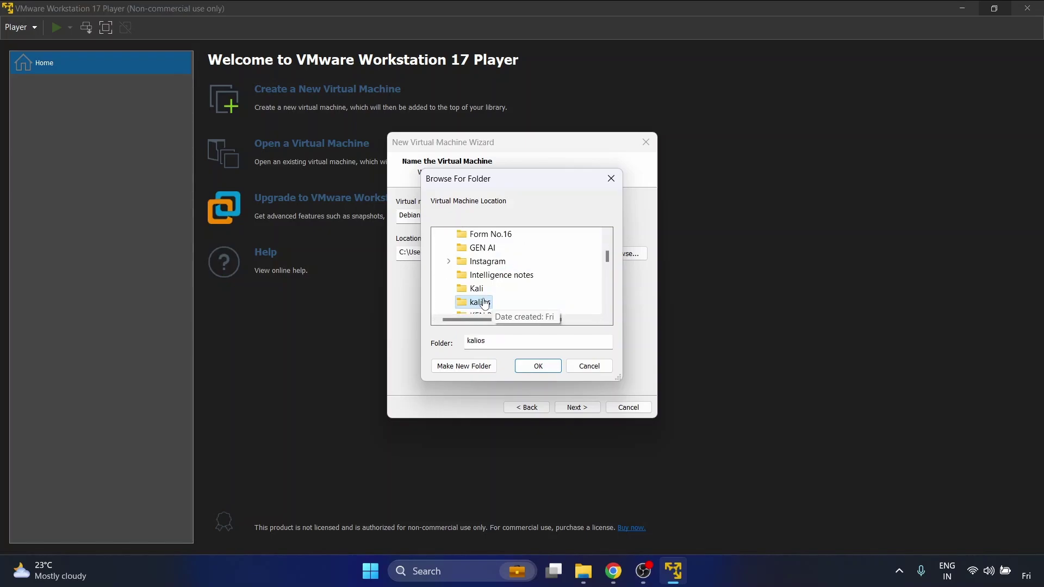
pyautogui.click(544, 370)
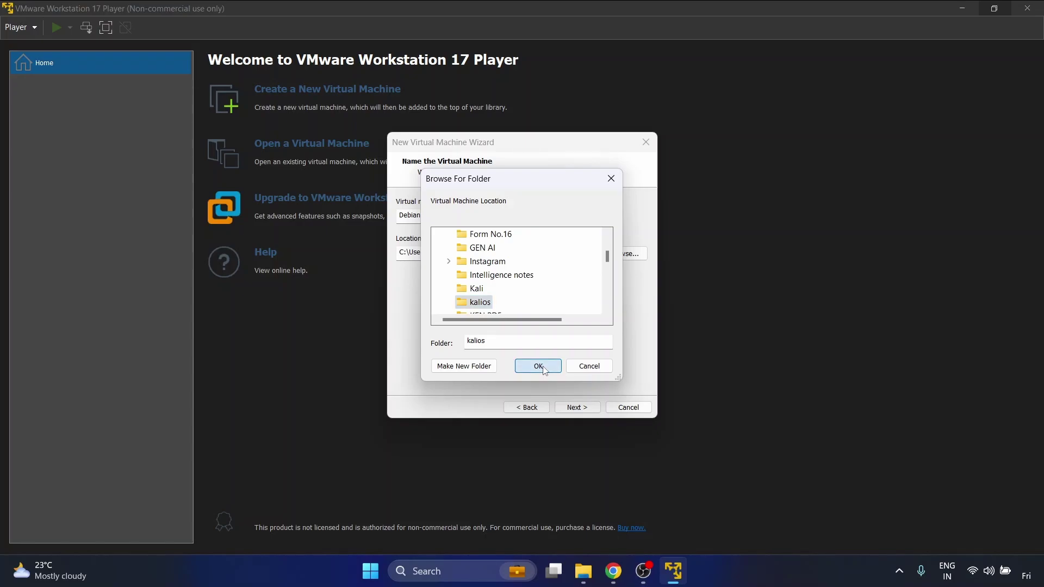
pyautogui.click(577, 408)
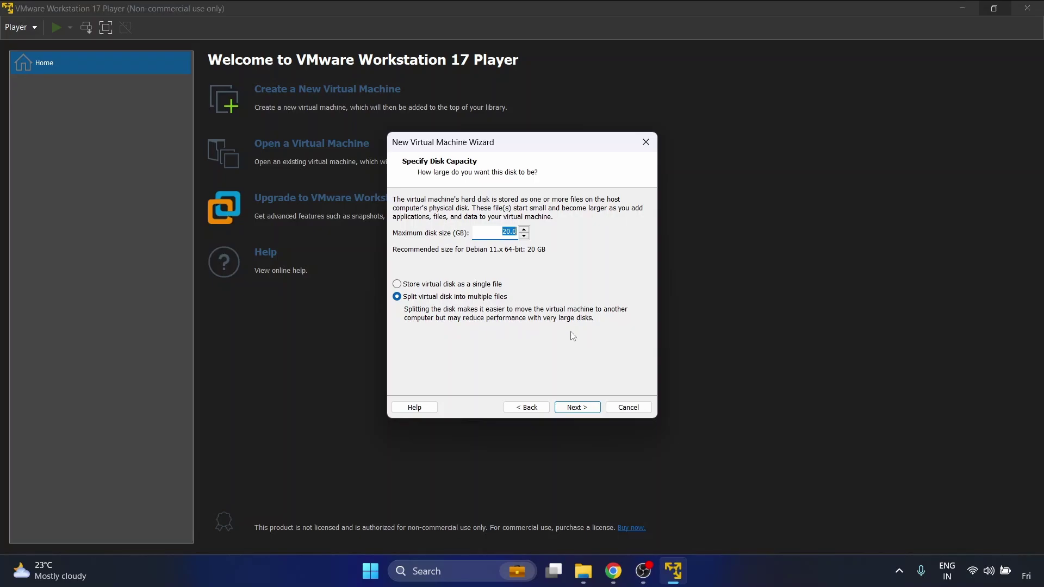
# - Accept the 20 GB disk and set the VM's memory to 4096 MB
pyautogui.click(574, 408)
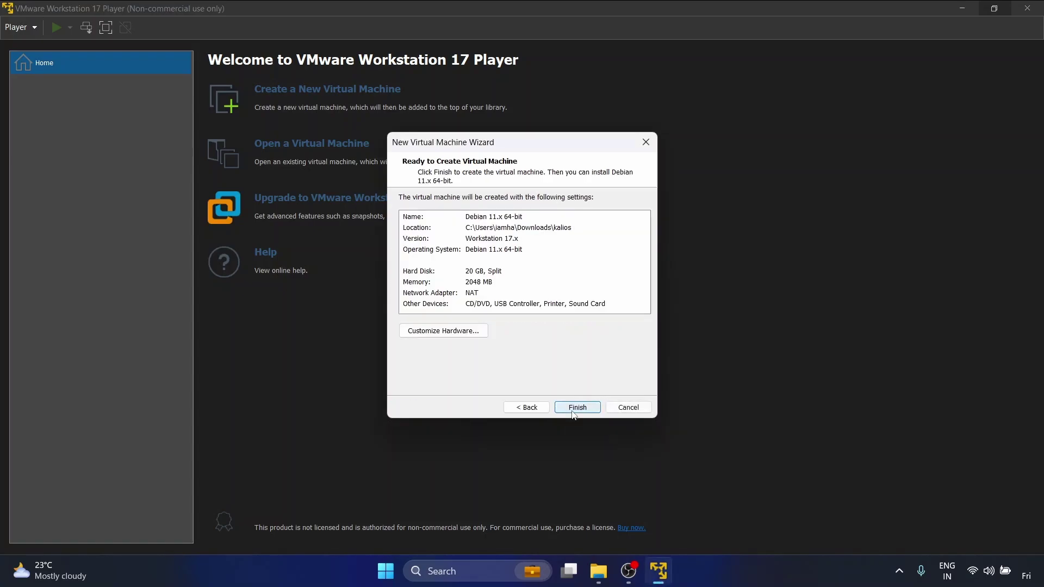
pyautogui.click(460, 333)
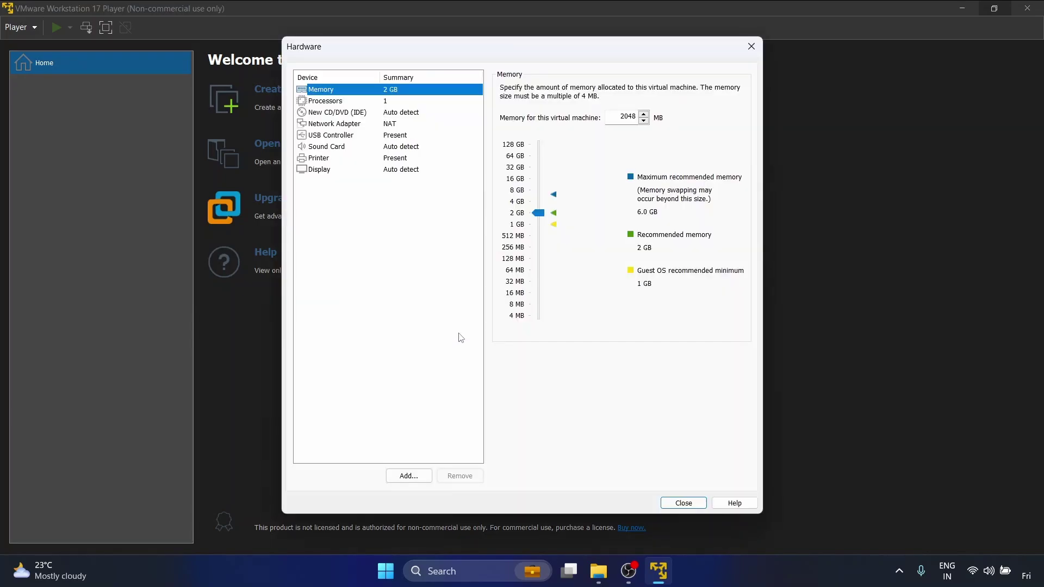
pyautogui.click(539, 202)
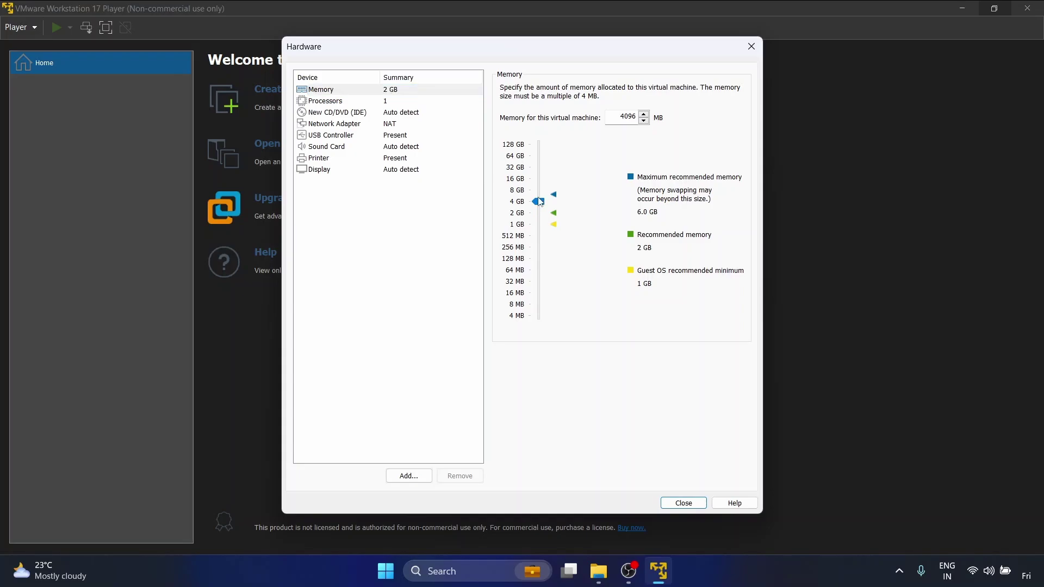
pyautogui.press('Up')
pyautogui.click(540, 204)
# - Give the VM 2 processor cores and enable Accelerate 3D graphics
pyautogui.click(389, 103)
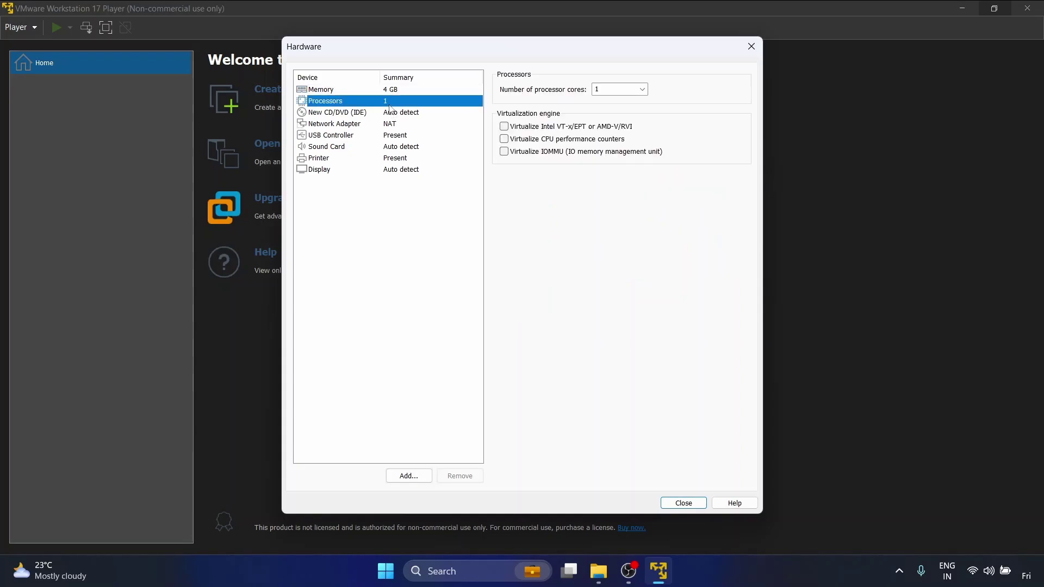
pyautogui.click(611, 88)
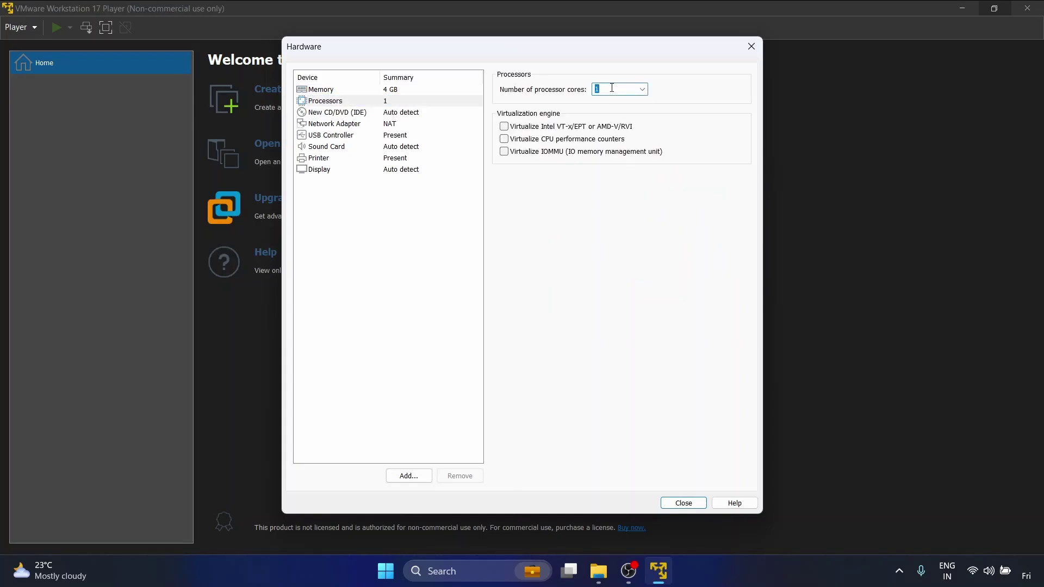
pyautogui.write('2')
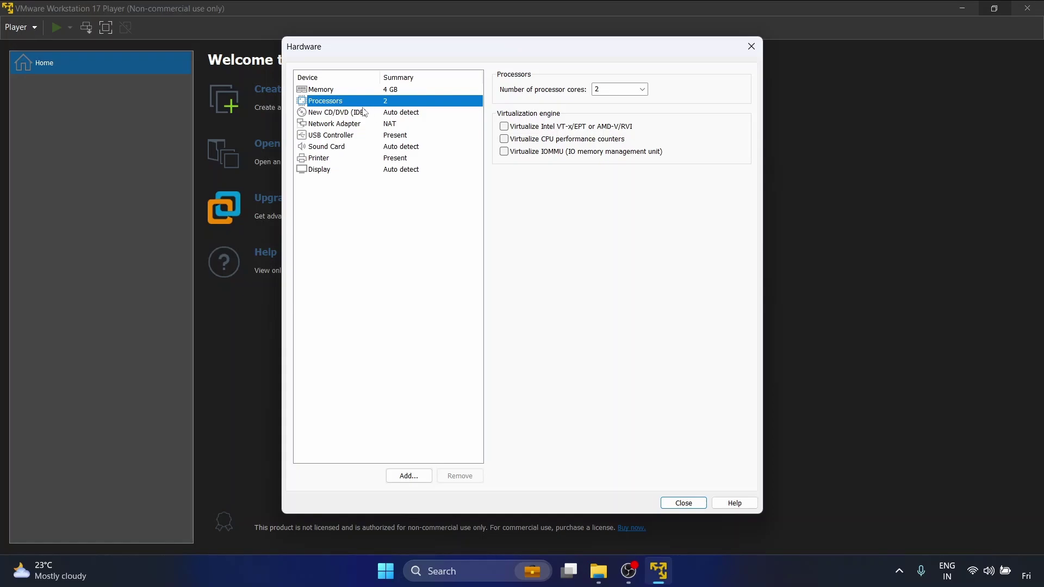
pyautogui.click(414, 169)
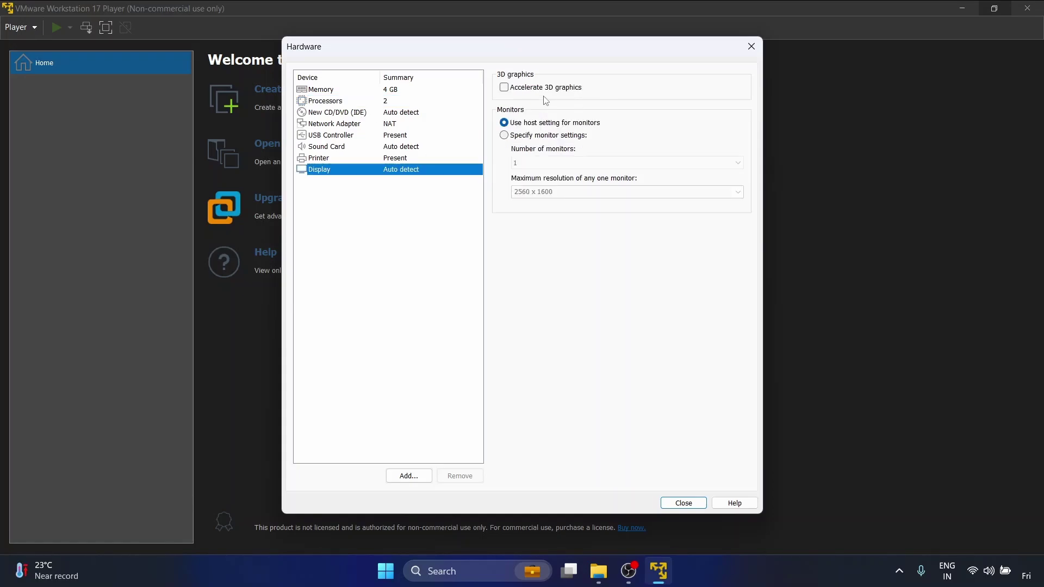
pyautogui.click(526, 92)
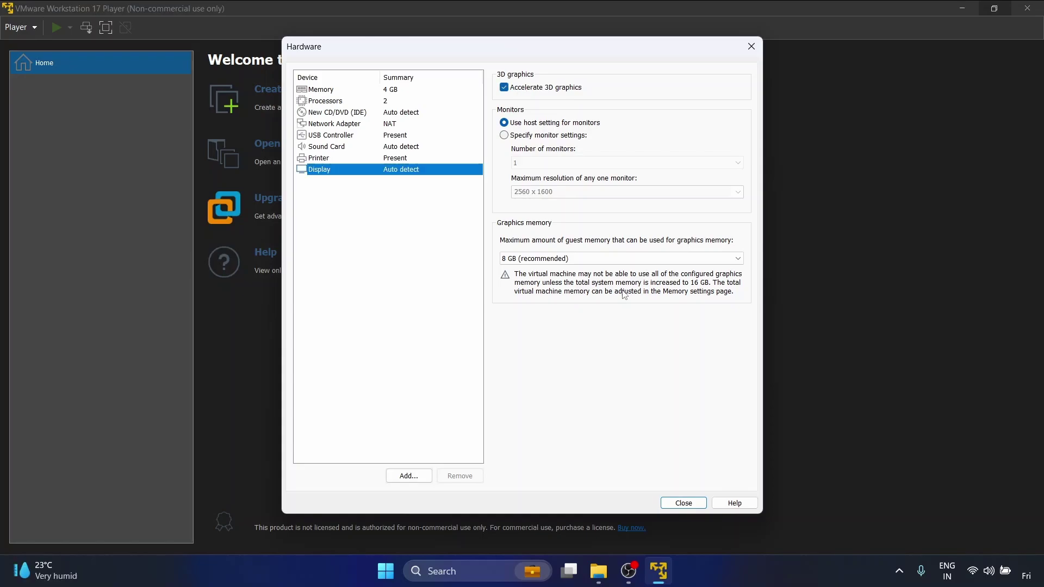
pyautogui.click(684, 504)
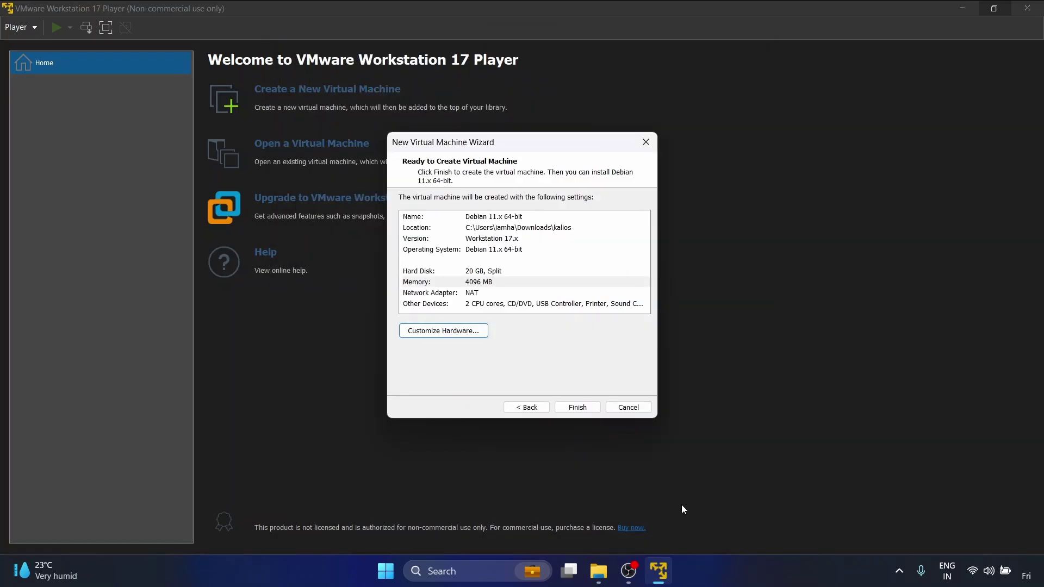
# - Finish the wizard, then rename the Debian 11.x 64-bit VM to 'kali' in its Options settings
pyautogui.click(582, 407)
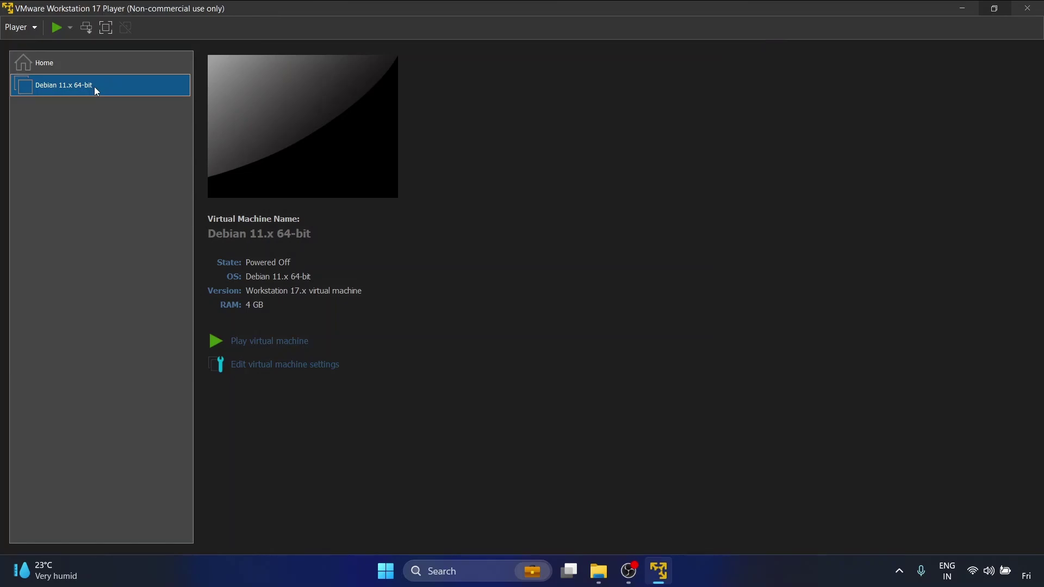
pyautogui.rightClick(95, 90)
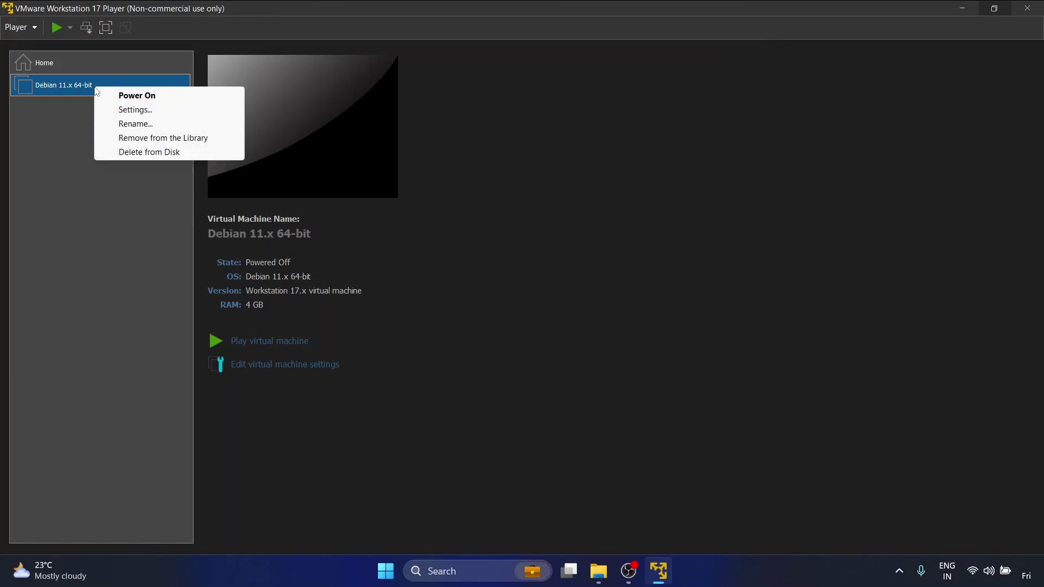
pyautogui.click(123, 110)
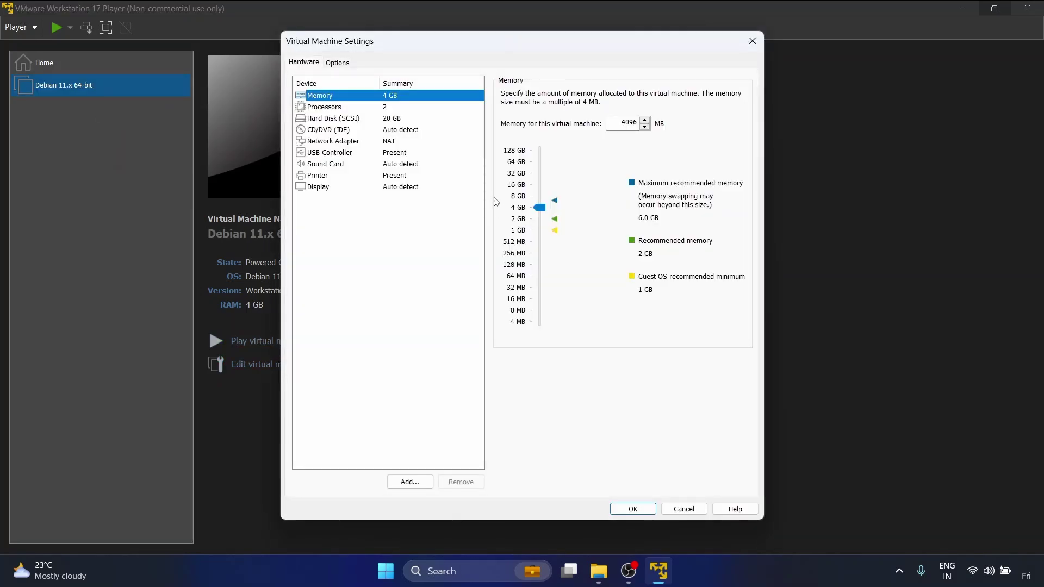
pyautogui.click(341, 64)
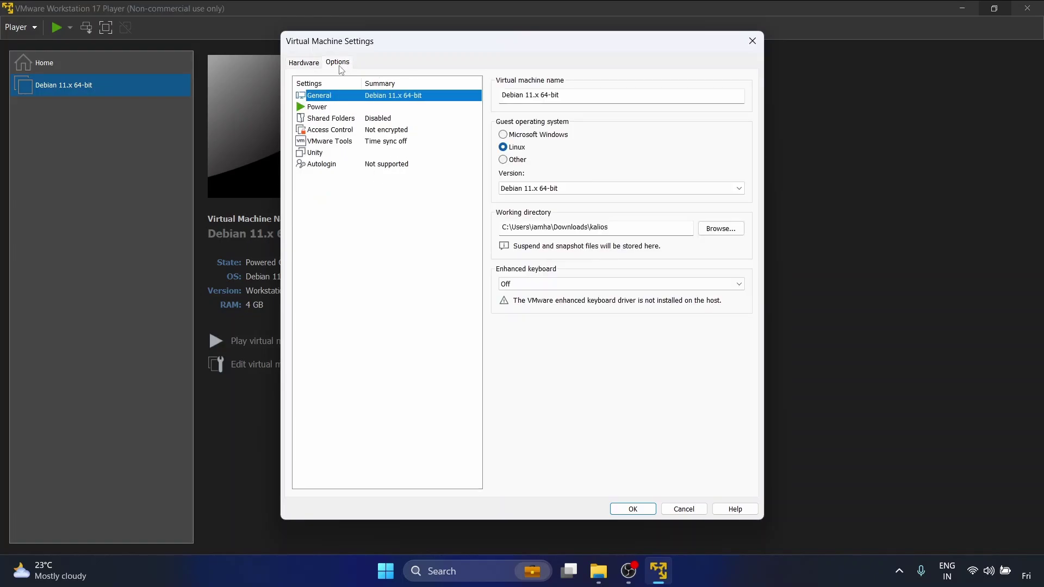
pyautogui.click(535, 94)
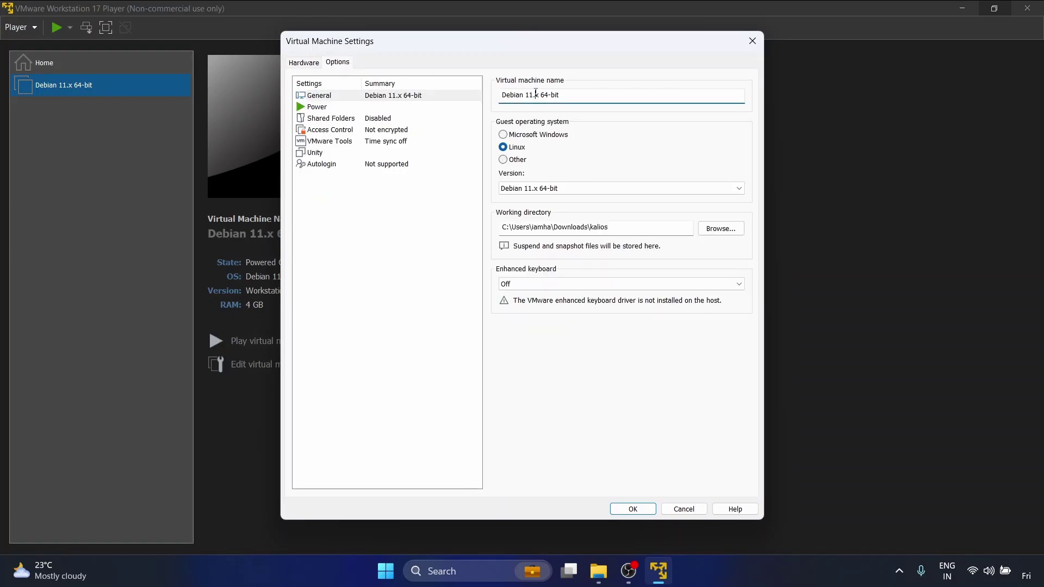
pyautogui.hotkey('ctrl', 'a')
pyautogui.write('ka')
pyautogui.click(640, 509)
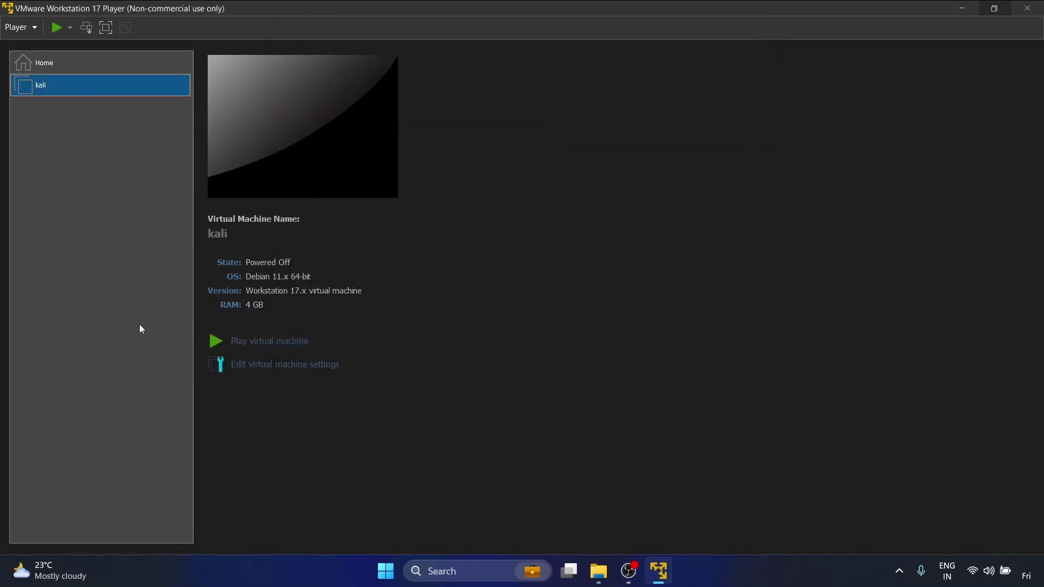
# - Point the kali VM's CD/DVD drive at Downloads\Kali\kali-linux-2023.3-installer-amd64.iso and save
pyautogui.rightClick(111, 86)
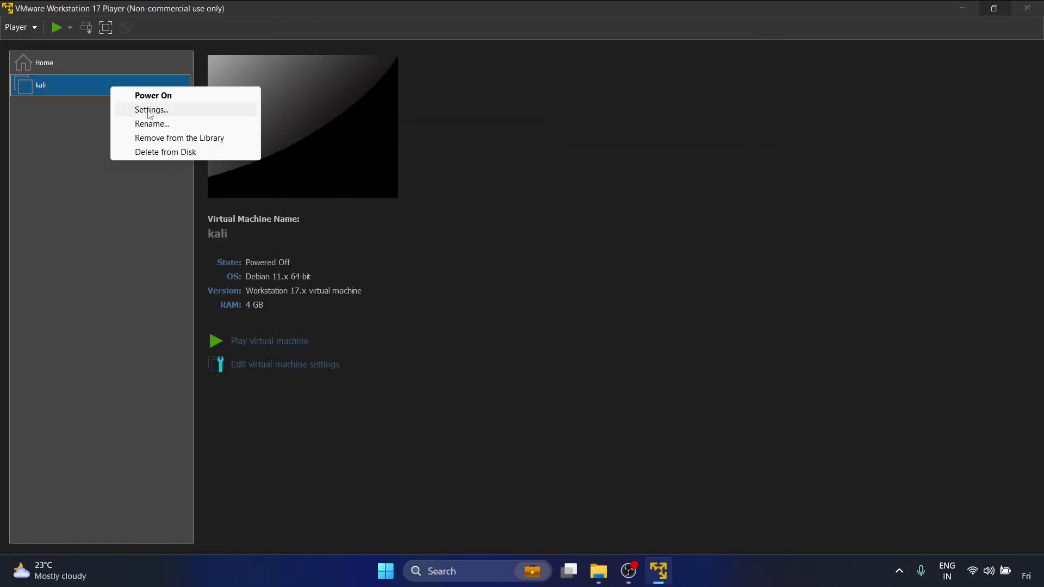
pyautogui.click(149, 111)
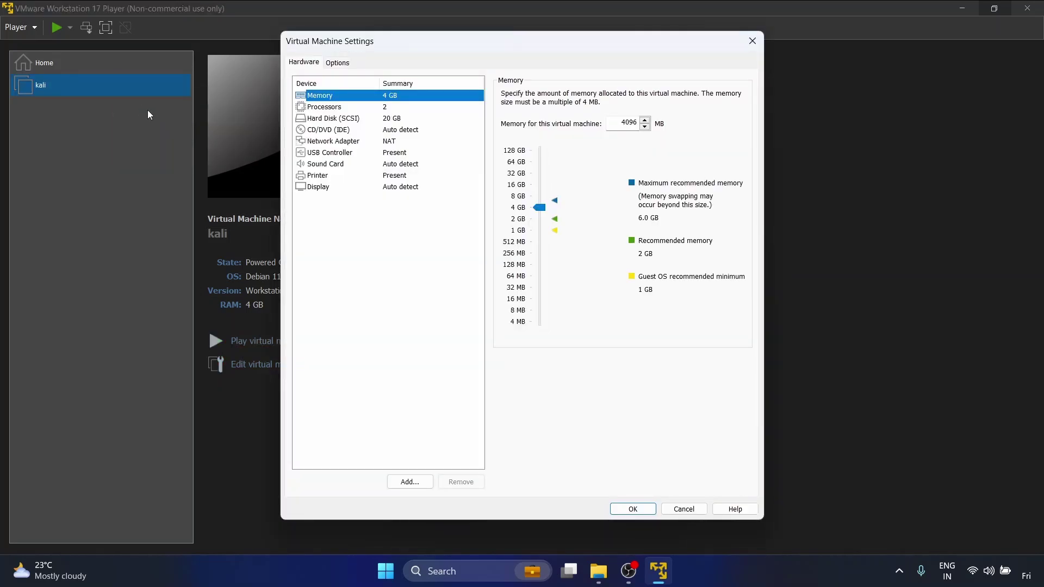
pyautogui.click(389, 130)
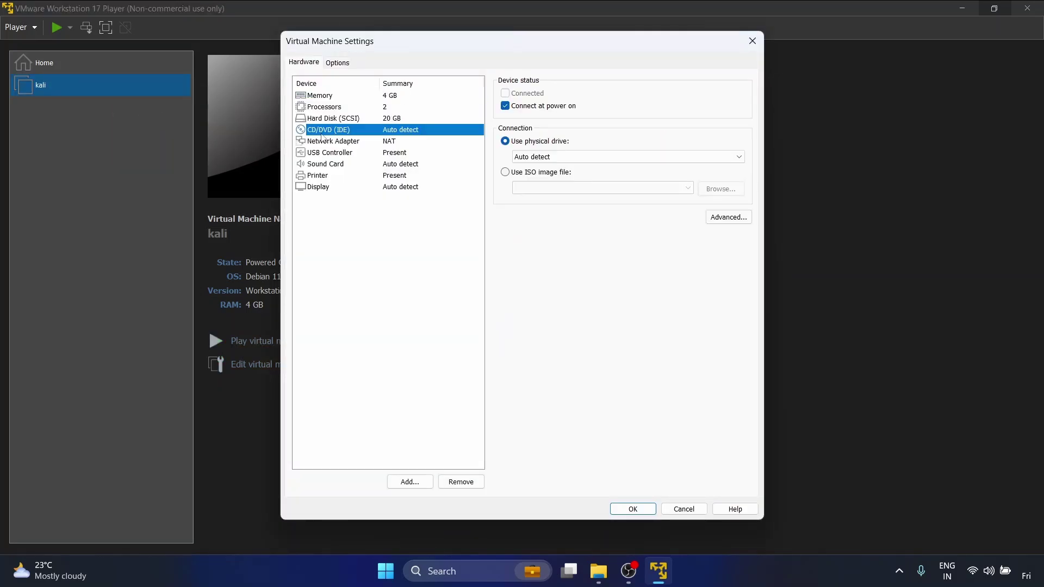
pyautogui.click(522, 174)
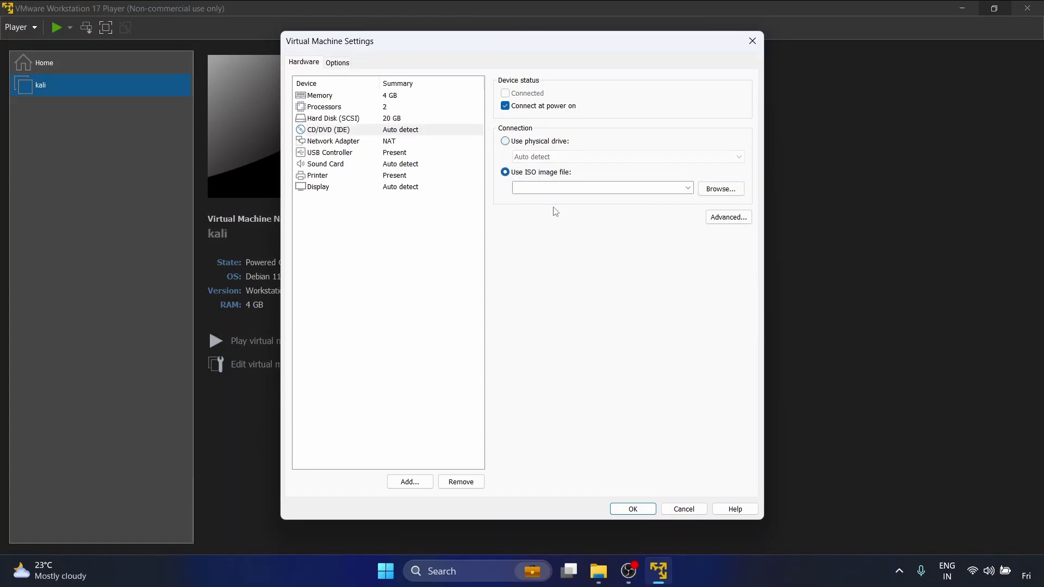
pyautogui.click(727, 189)
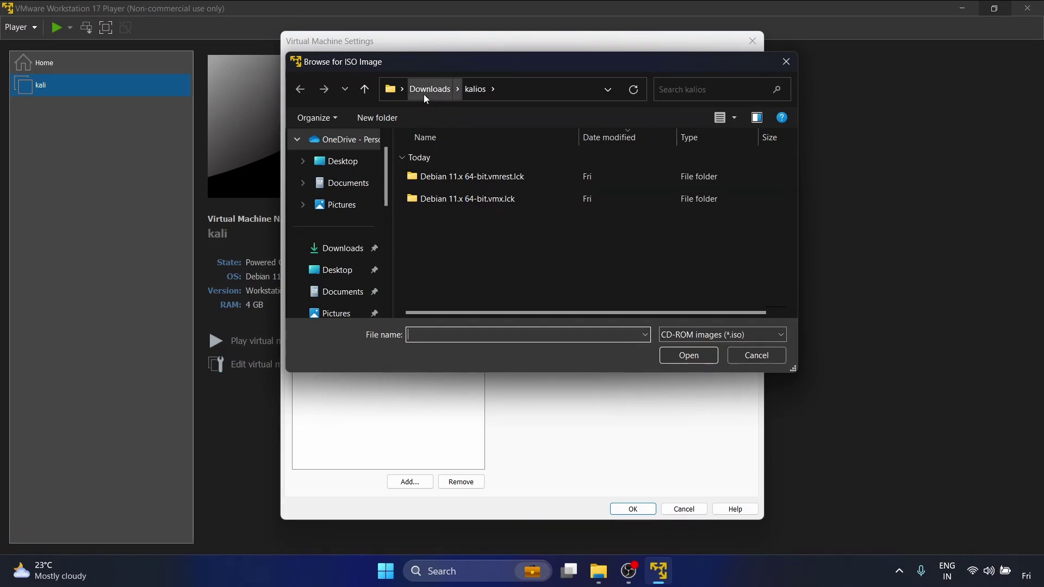
pyautogui.click(423, 94)
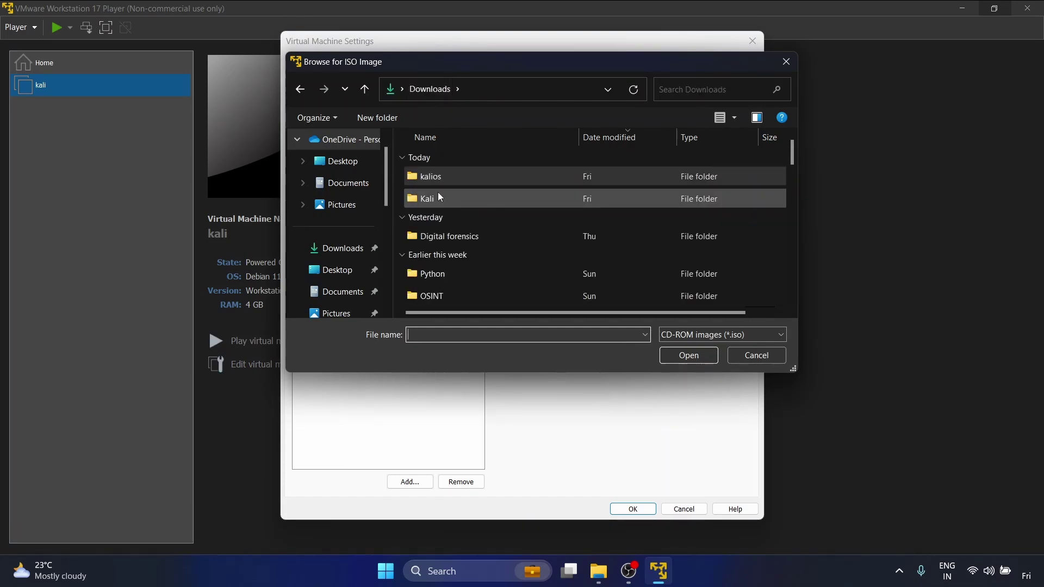
pyautogui.doubleClick(438, 191)
pyautogui.click(485, 176)
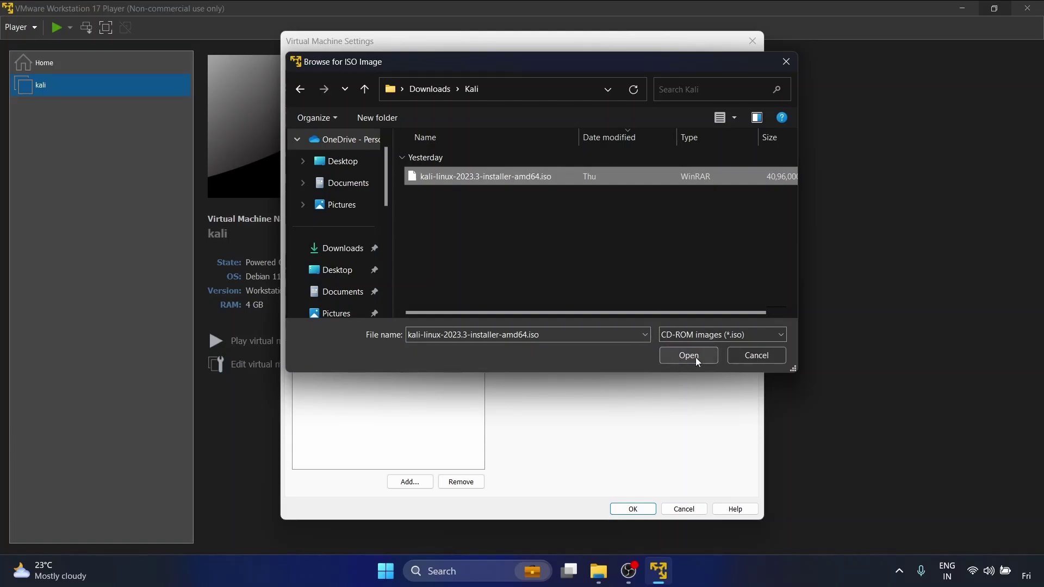
pyautogui.click(688, 356)
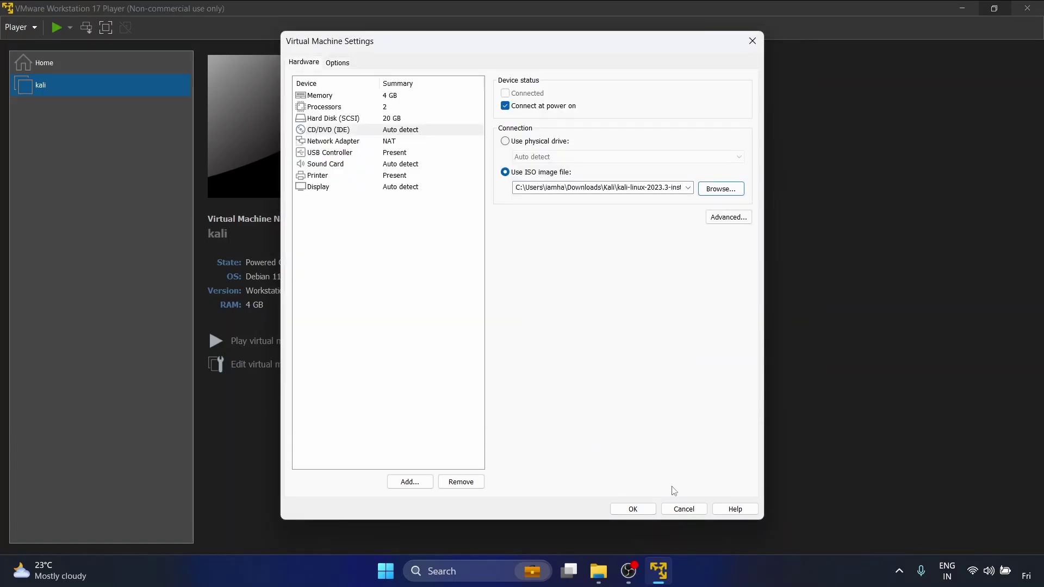
pyautogui.click(637, 513)
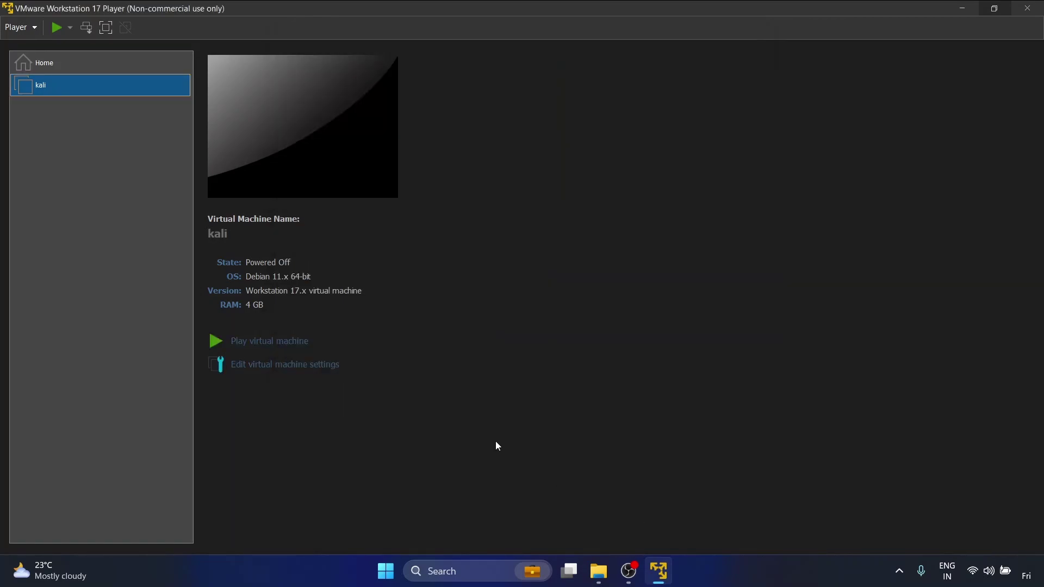
# - Review the kali VM's hard disk and CD/DVD settings, then close Settings
pyautogui.rightClick(135, 85)
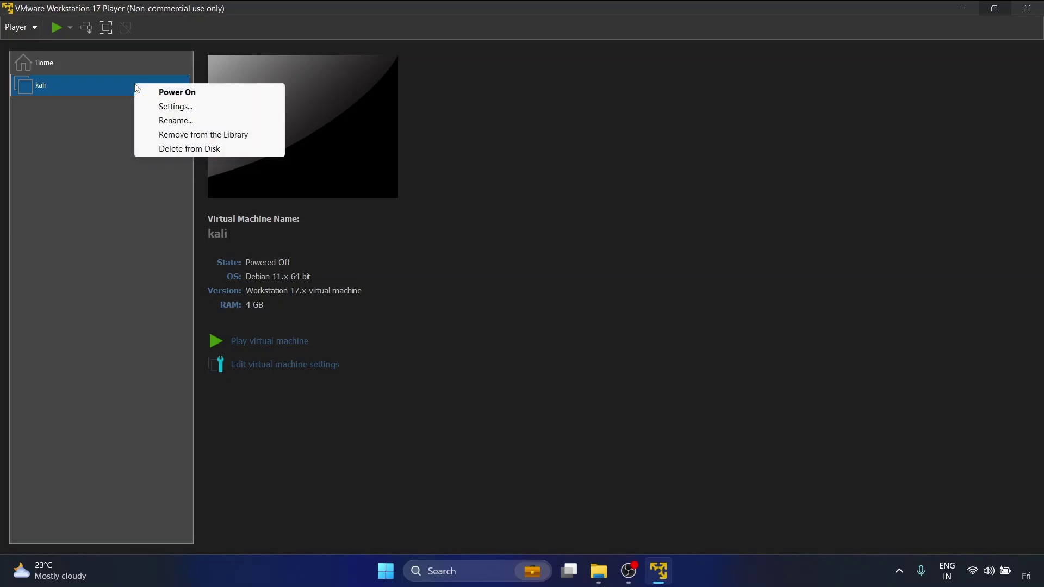
pyautogui.click(201, 108)
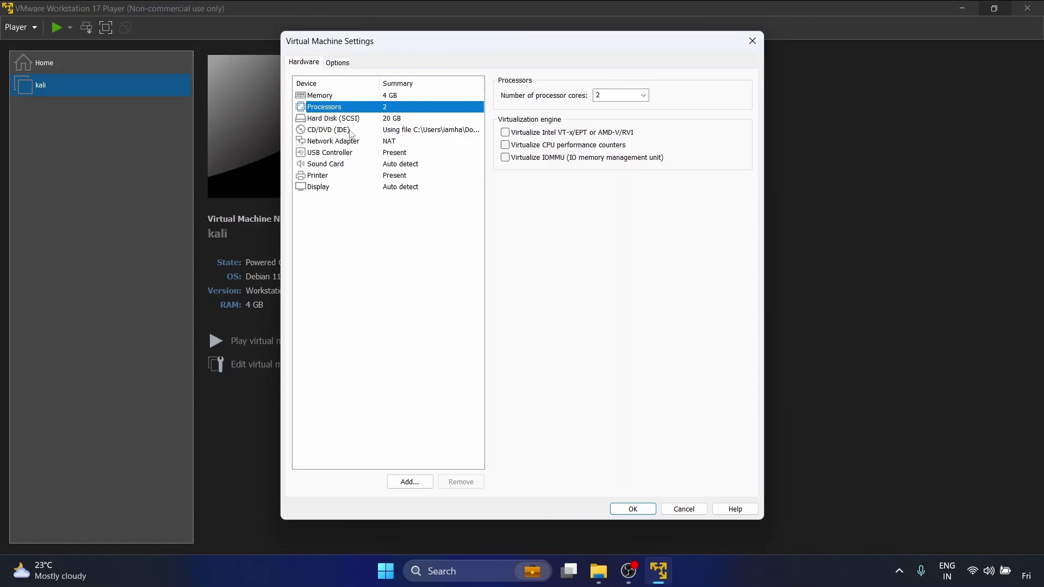
pyautogui.click(352, 120)
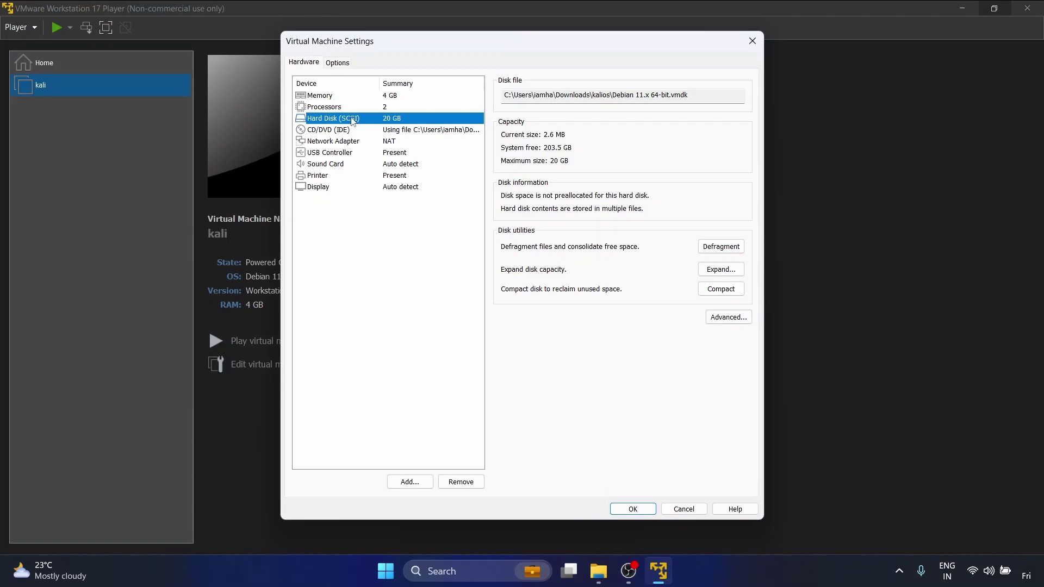
pyautogui.click(356, 131)
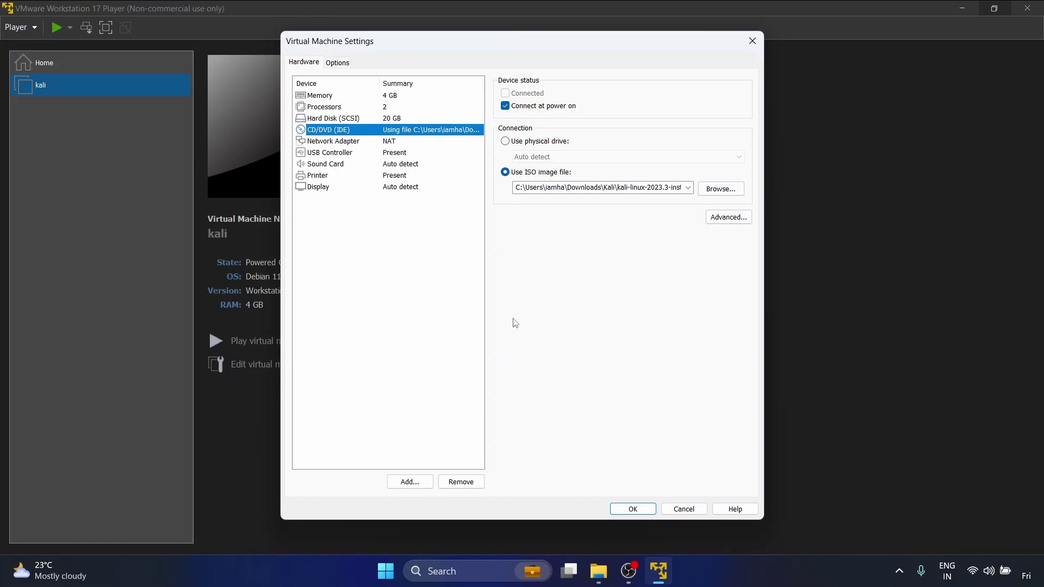
pyautogui.click(643, 512)
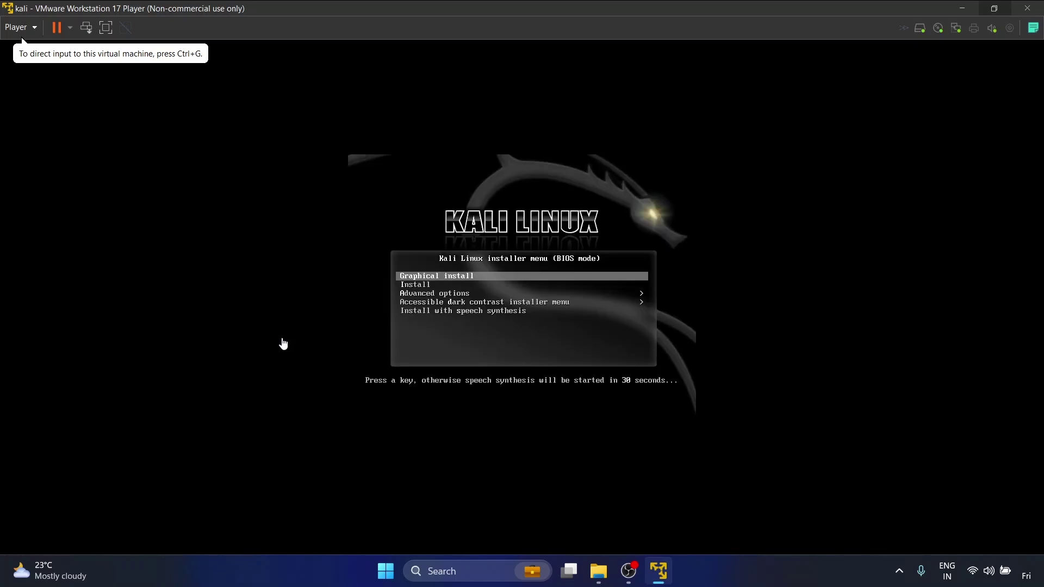
# - Start the Graphical install and choose English as the installation language
pyautogui.click(283, 343)
pyautogui.press('Down')
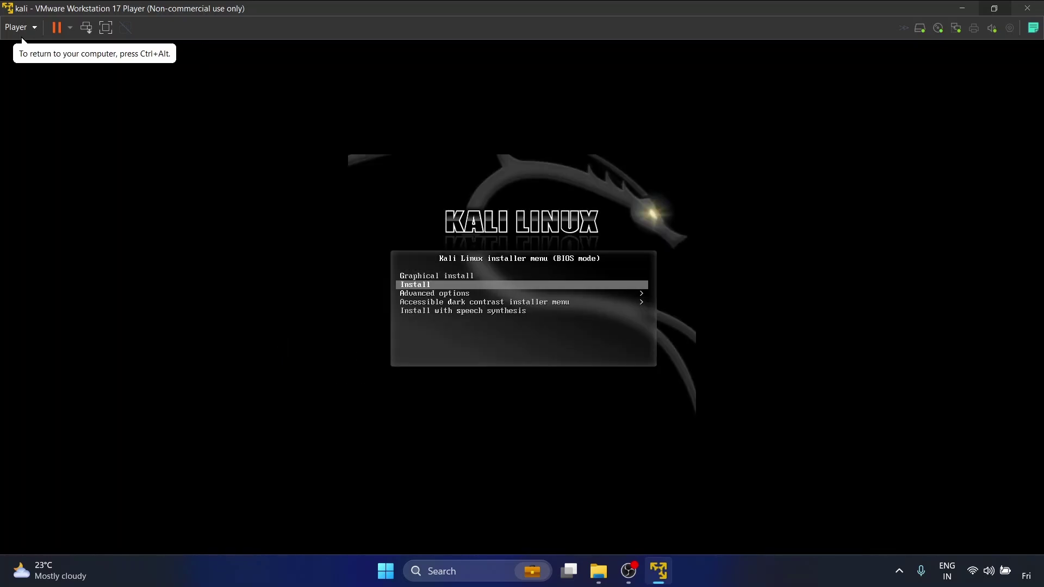
pyautogui.press('Up')
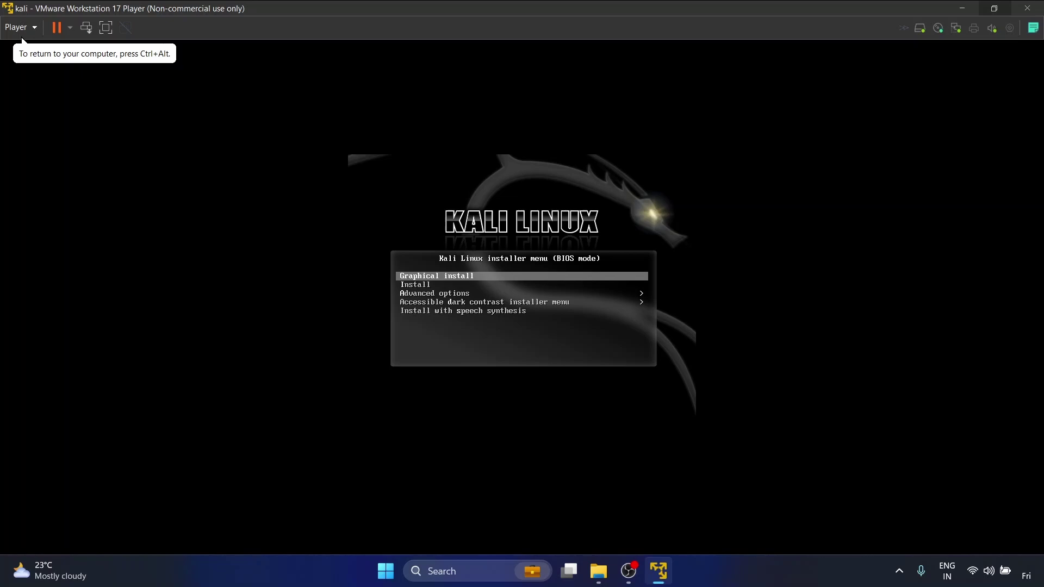
pyautogui.press('Return')
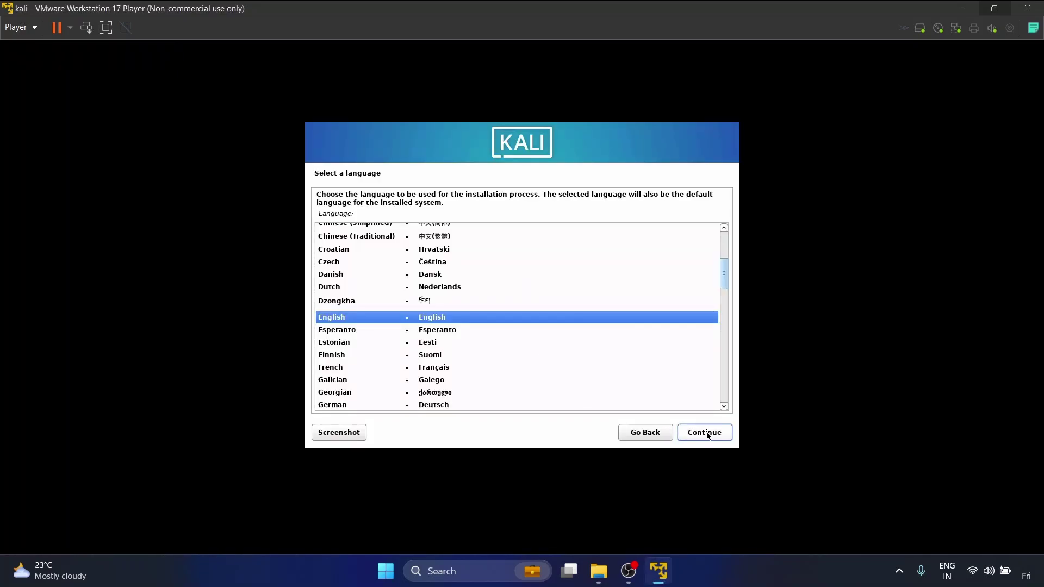
pyautogui.click(707, 435)
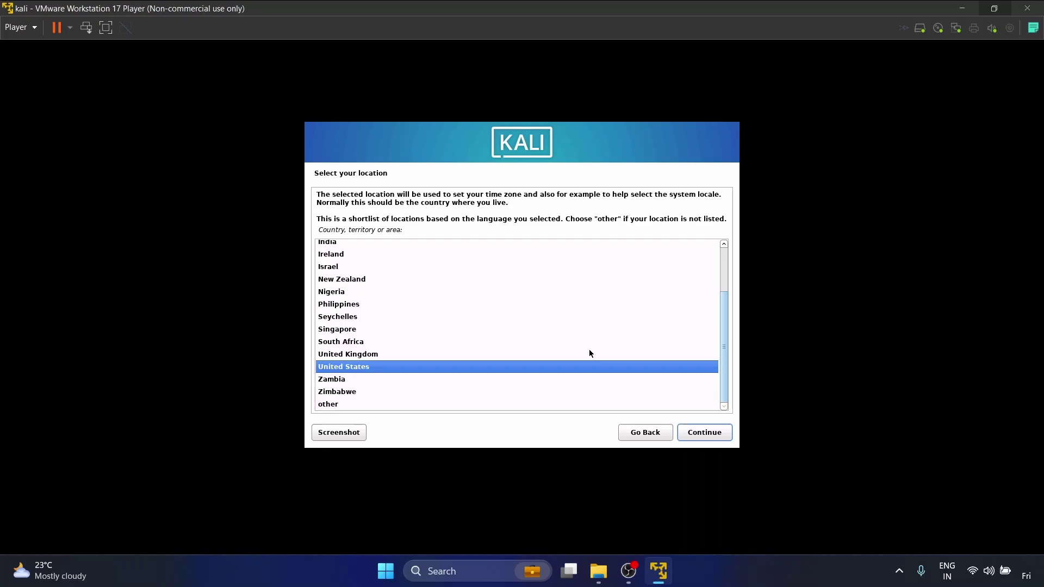
# - Select India as the location and keep the American English keyboard layout
pyautogui.scroll(3, 589, 353)
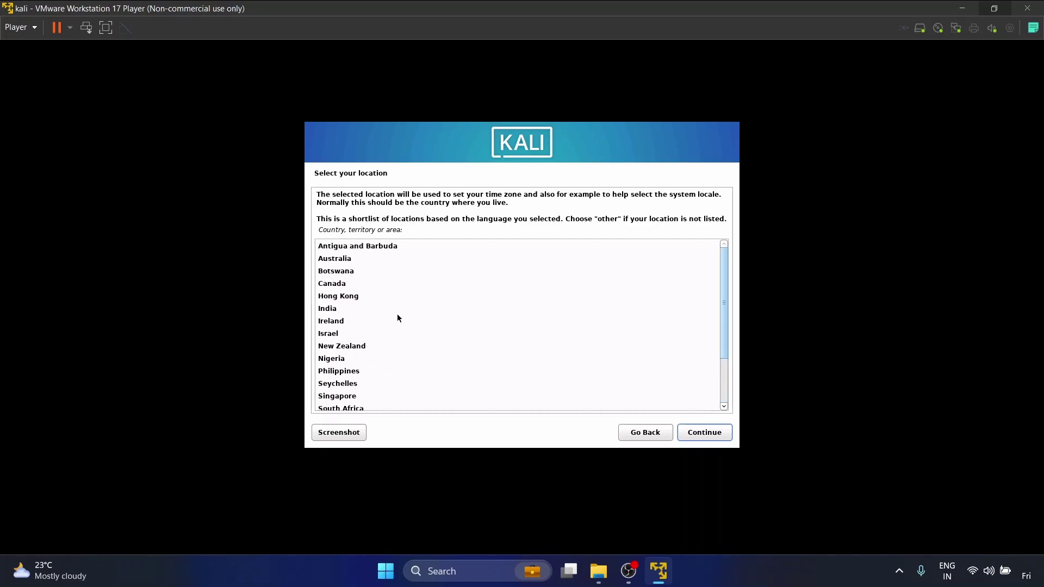
pyautogui.click(371, 308)
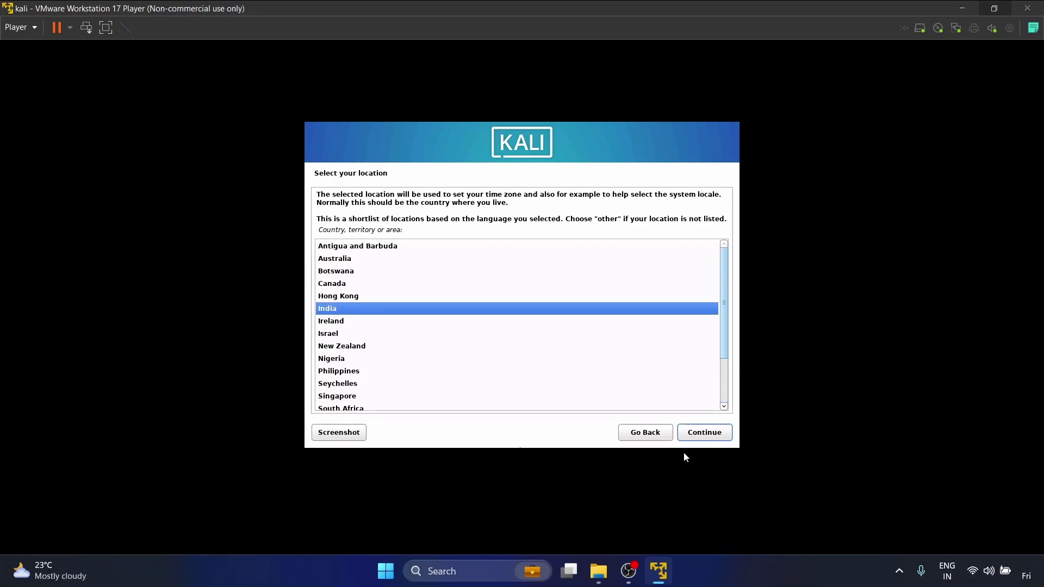
pyautogui.click(705, 434)
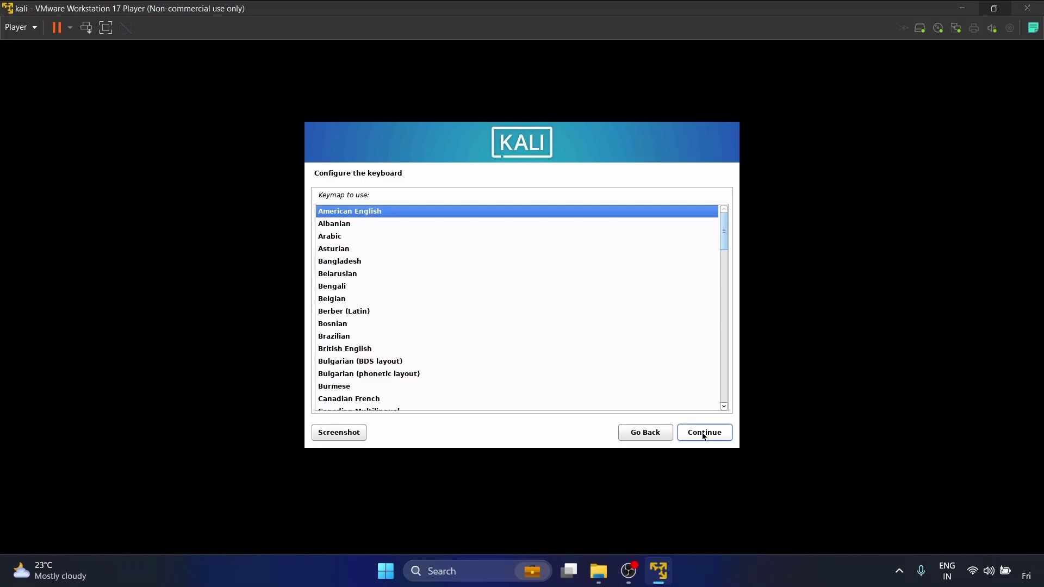
pyautogui.click(703, 435)
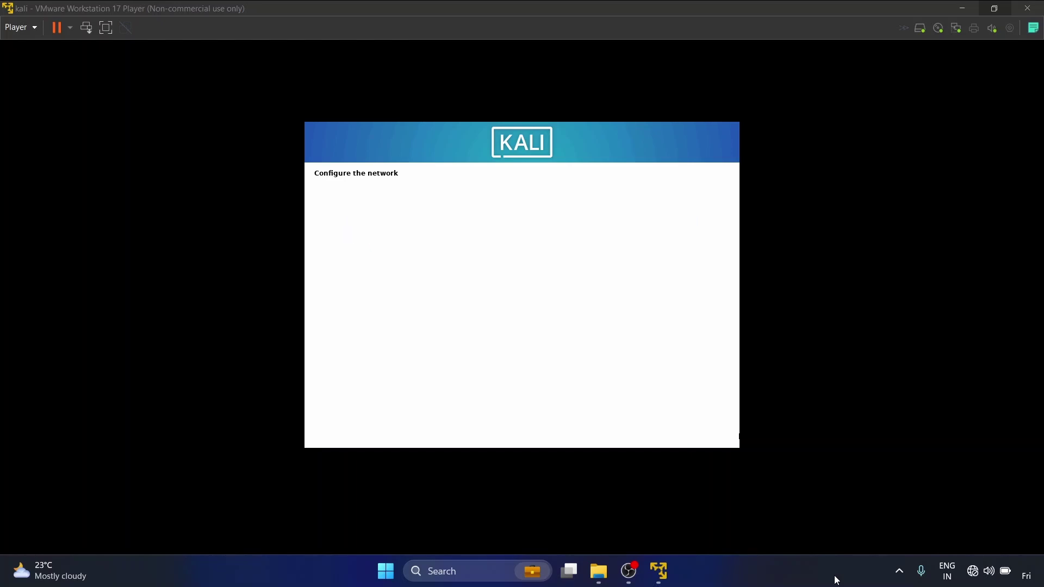
# - Keep 'kali' as the hostname and leave the domain name blank
pyautogui.click(351, 276)
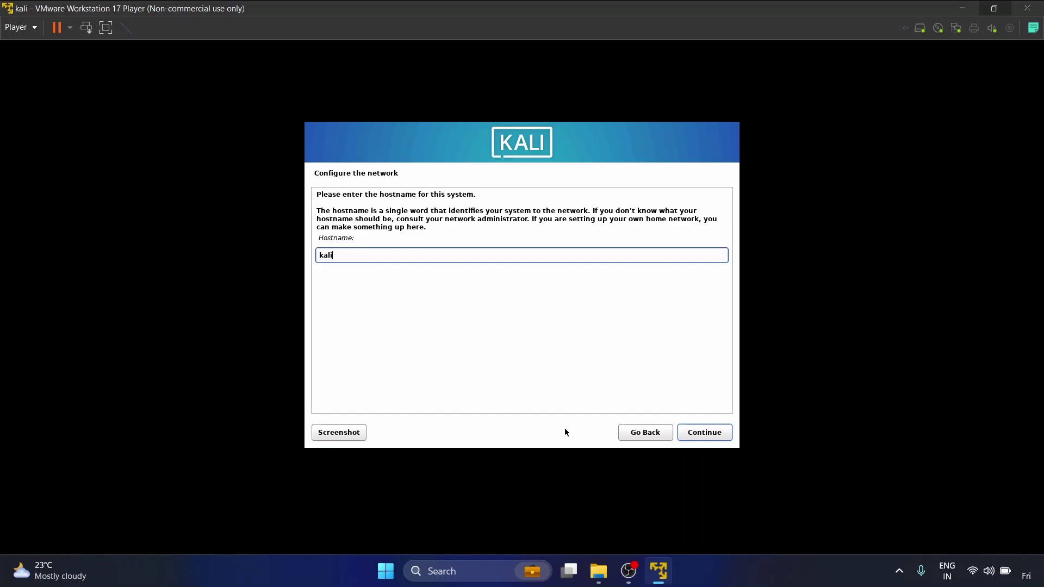
pyautogui.click(700, 433)
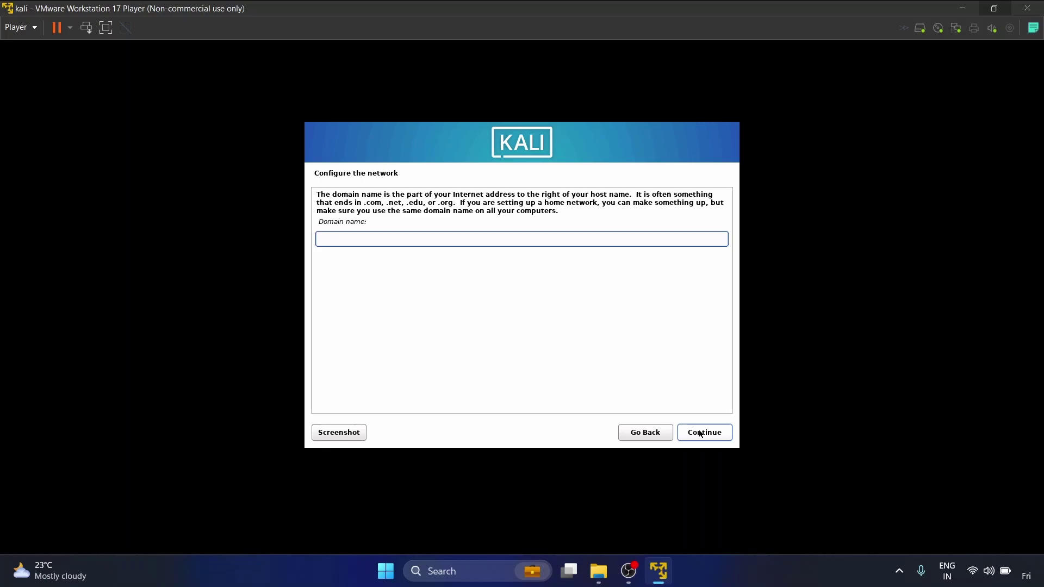
pyautogui.click(700, 433)
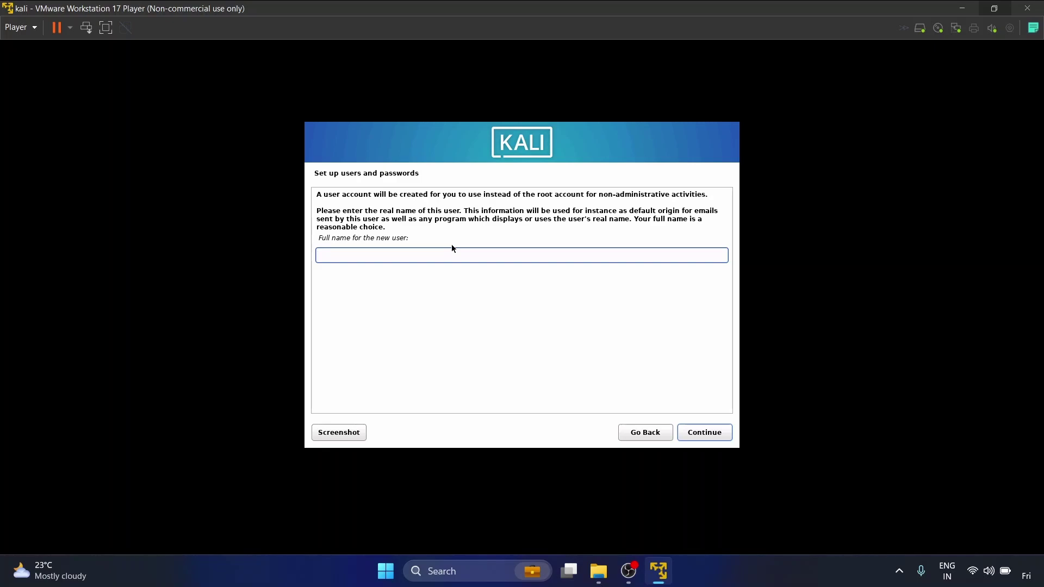
# - Enter the user's full name, accept the suggested username, and set the account password
pyautogui.write('afshan')
pyautogui.click(722, 435)
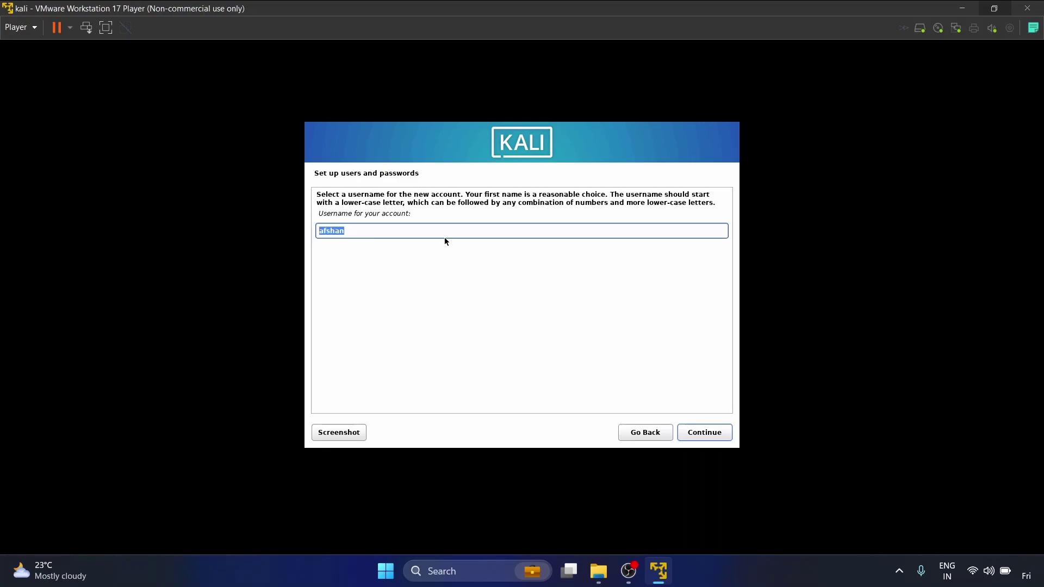
pyautogui.click(703, 434)
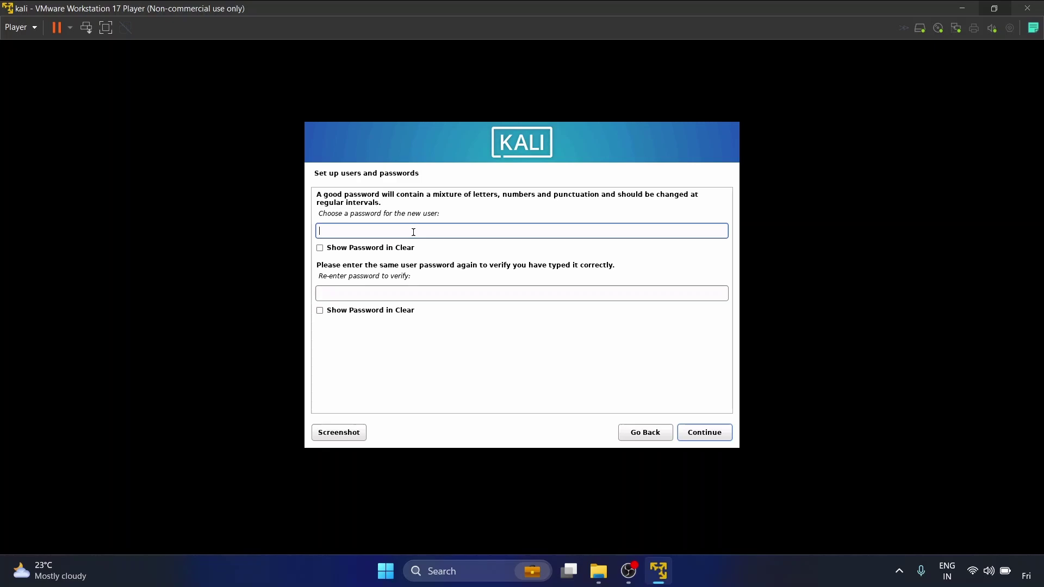
pyautogui.write('kalilinux123')
pyautogui.press('Tab')
pyautogui.write('kalilinux123')
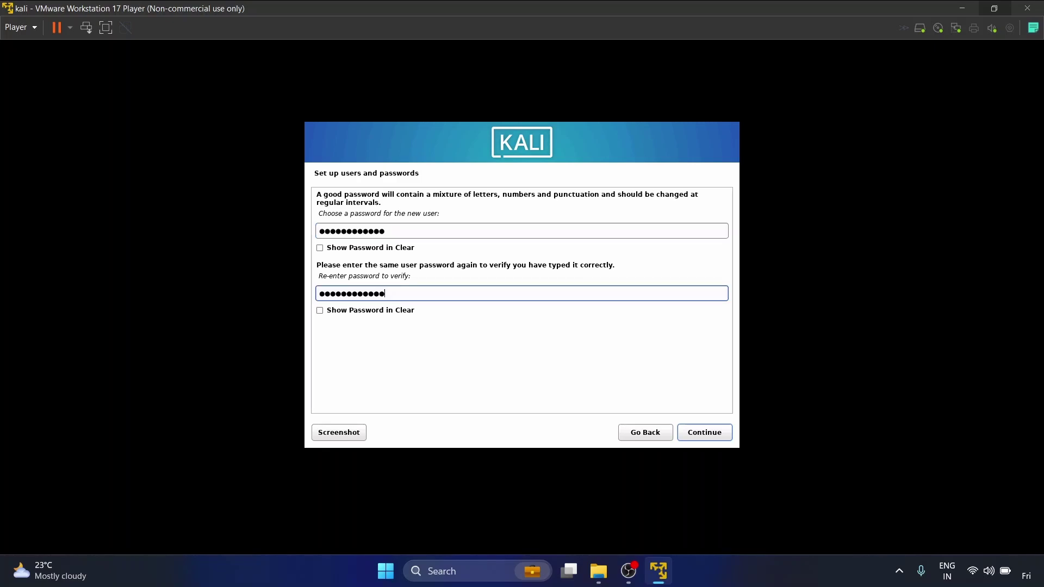
pyautogui.click(705, 432)
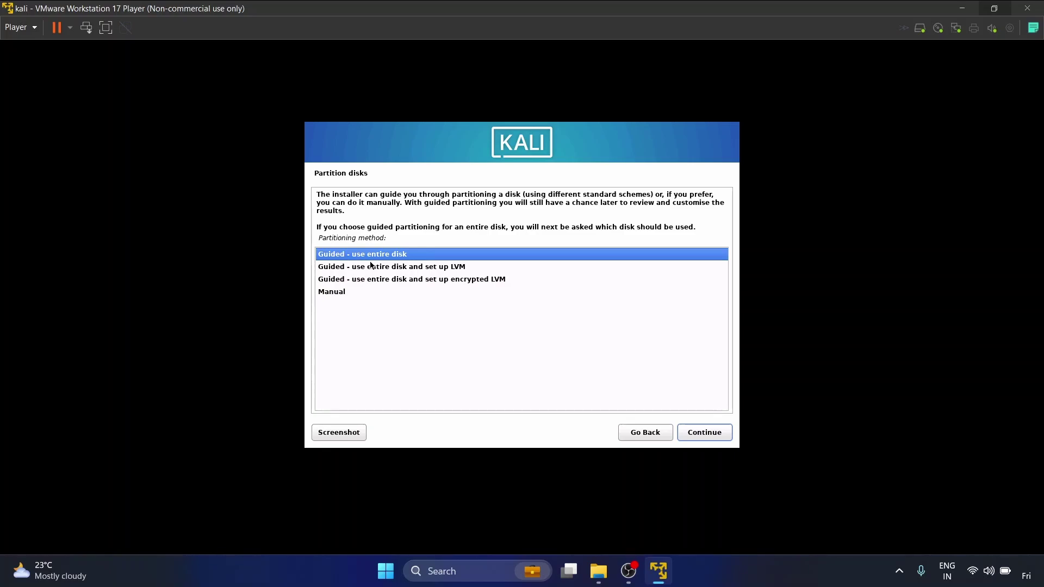
# - Guided-partition the whole 21.5 GB disk with all files in one partition and write the changes
pyautogui.click(715, 434)
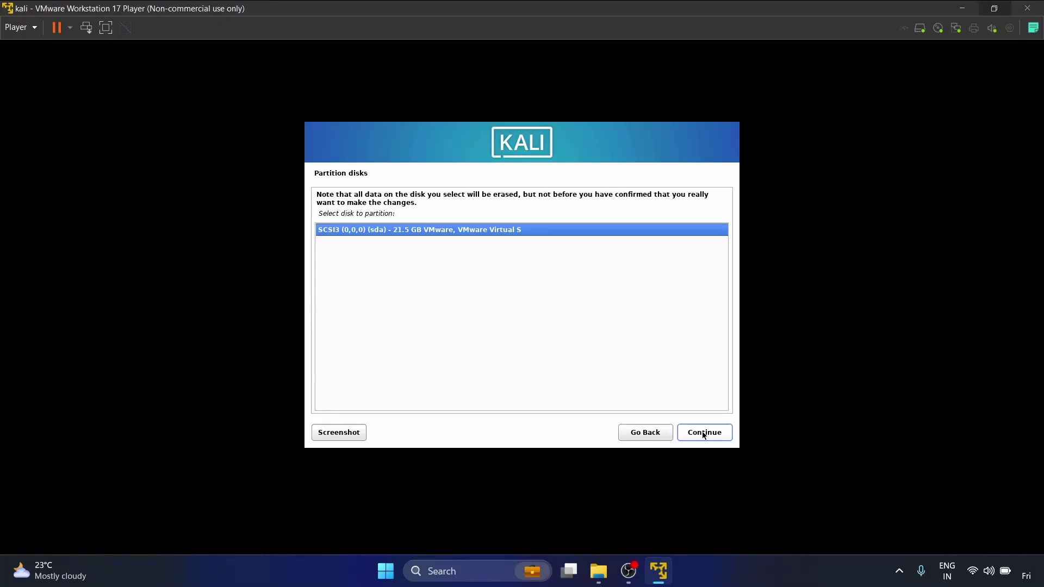
pyautogui.click(703, 435)
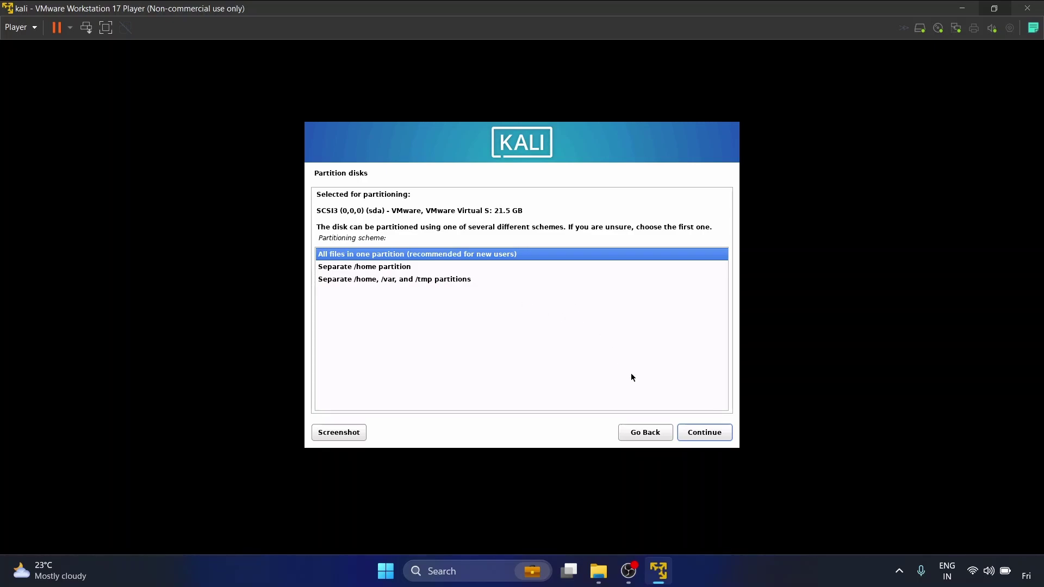
pyautogui.click(706, 433)
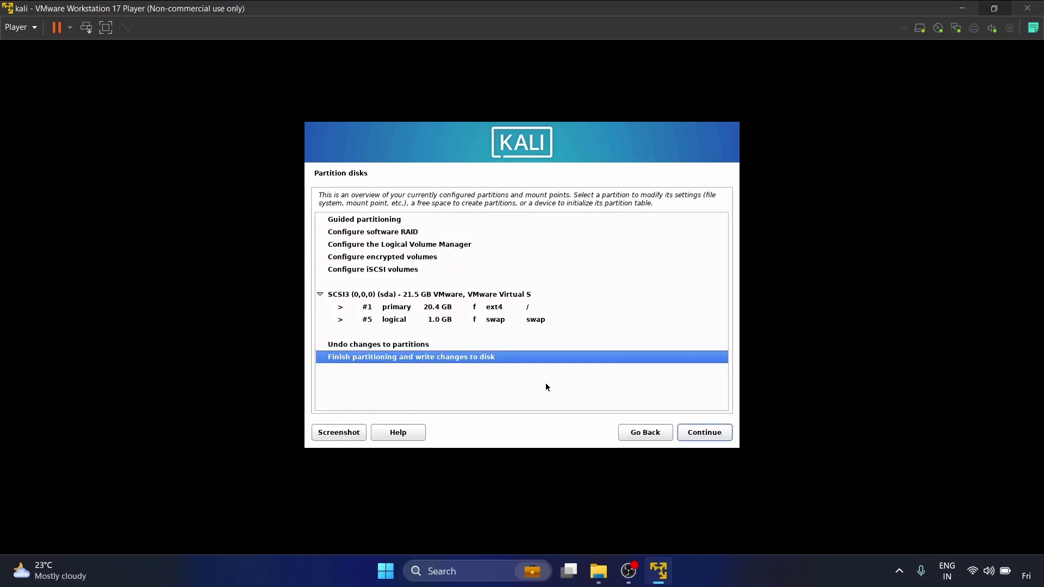
pyautogui.click(701, 436)
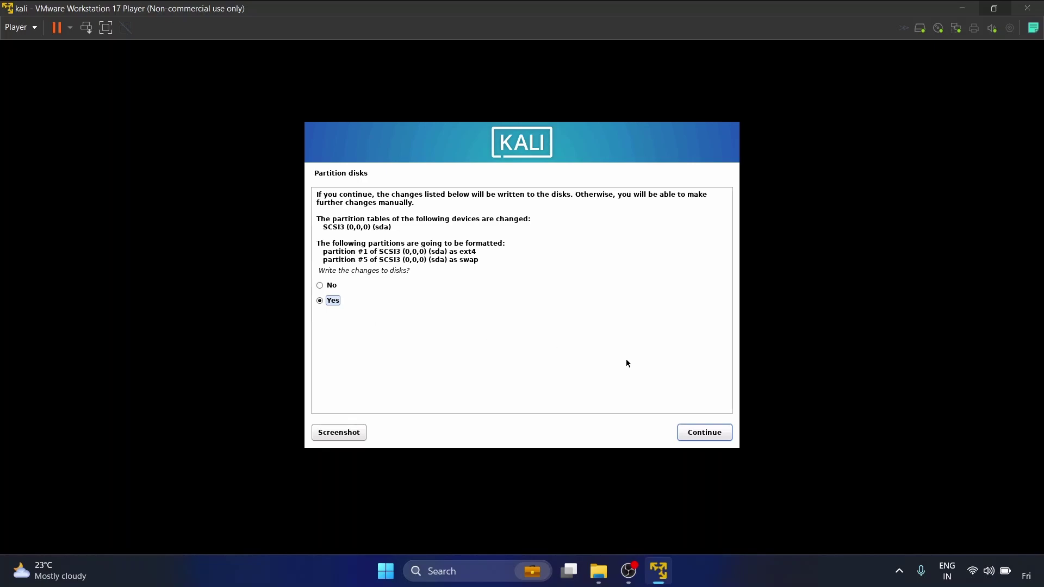
pyautogui.click(715, 434)
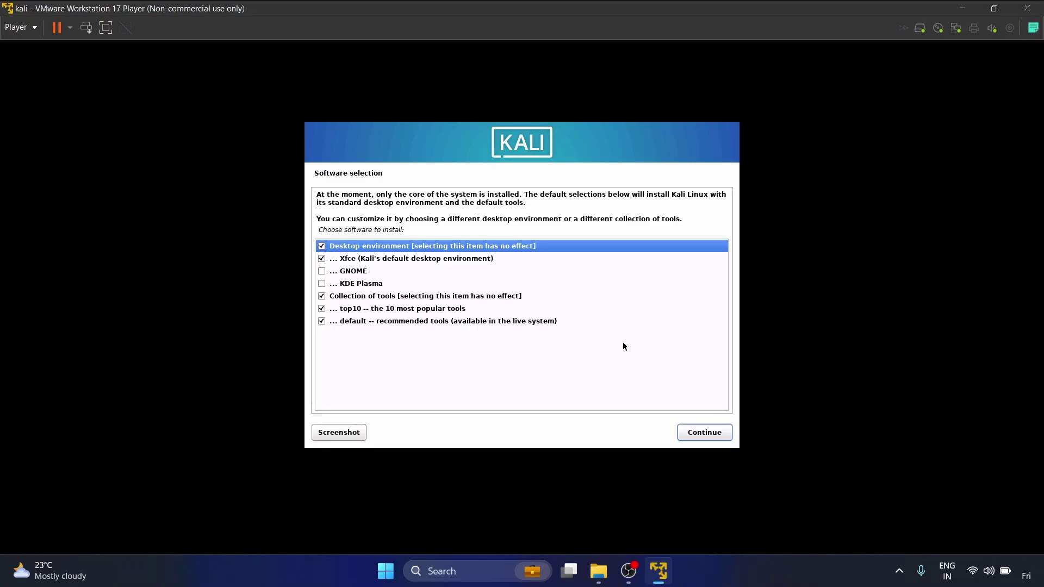
# - Install the default Xfce desktop and tools, then put GRUB on /dev/sda
pyautogui.click(705, 433)
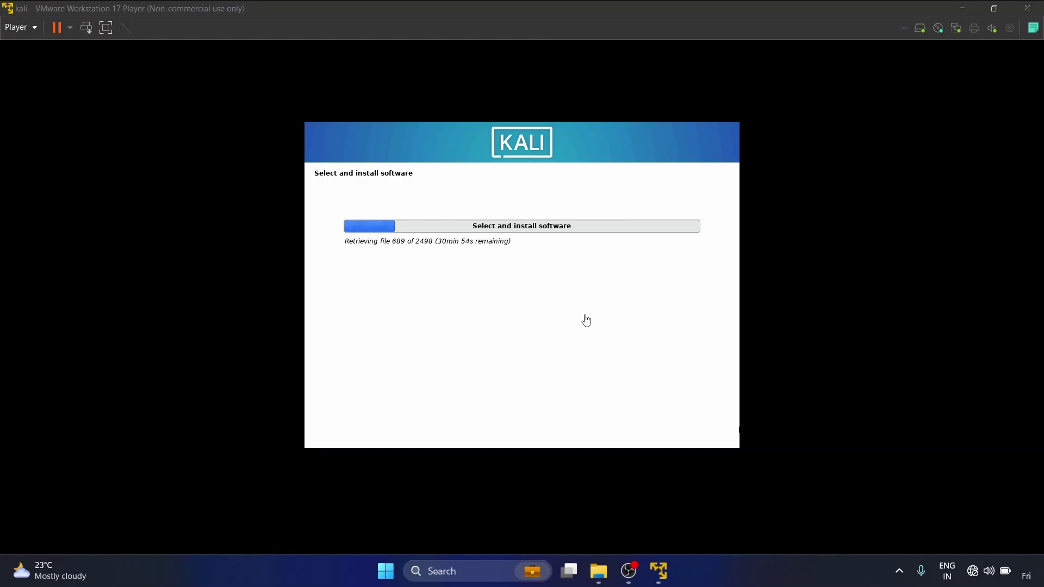
pyautogui.click(577, 338)
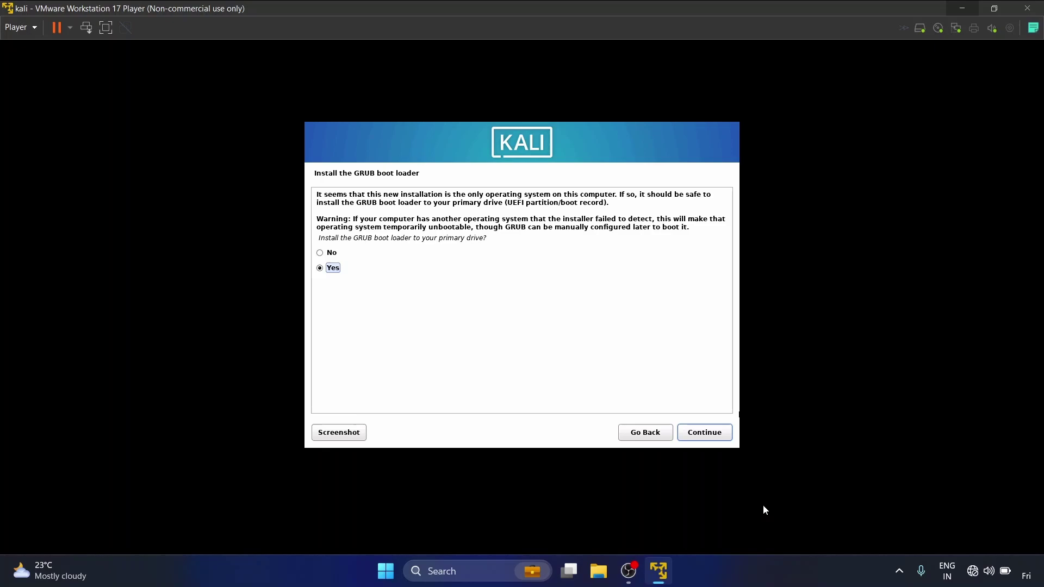
pyautogui.click(710, 436)
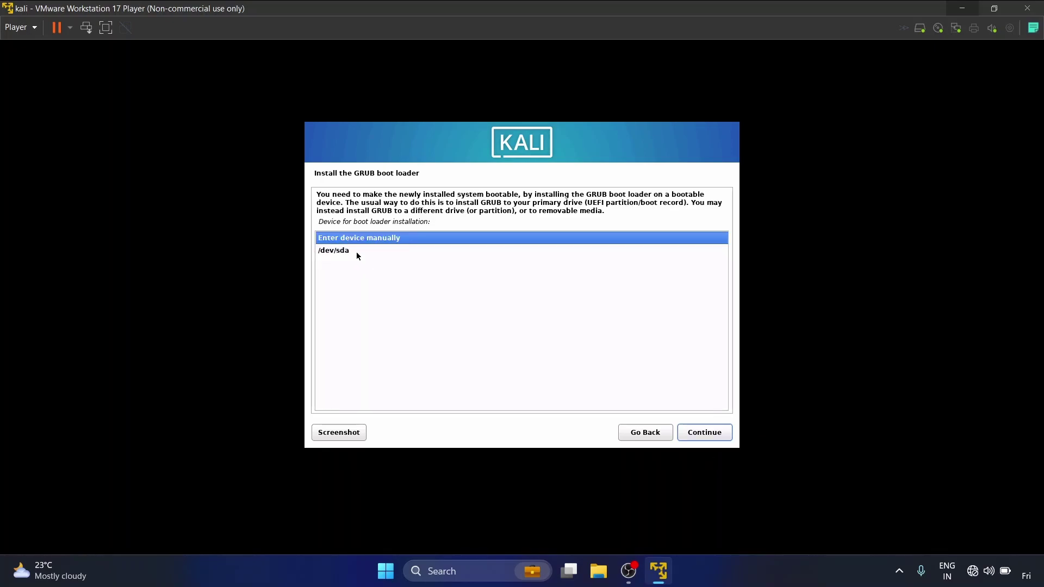
pyautogui.click(405, 251)
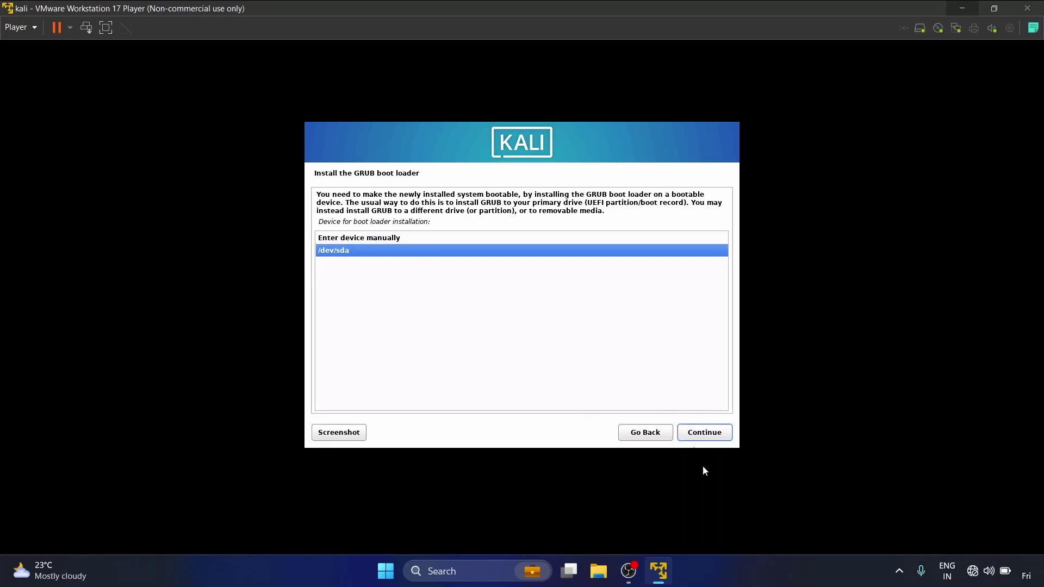
pyautogui.click(713, 435)
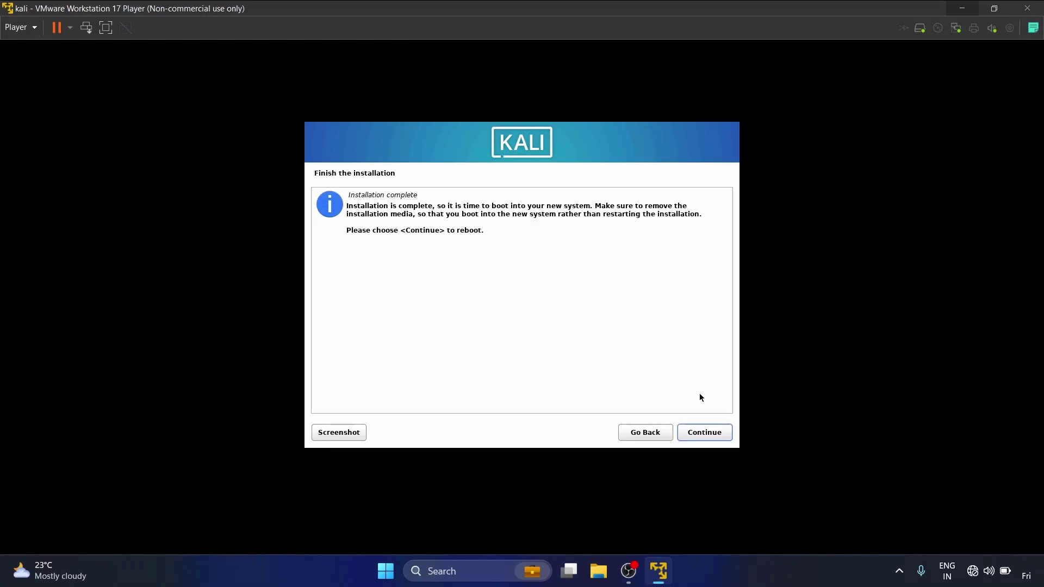
# - Continue from Installation complete to reboot into the installed Kali system
pyautogui.click(719, 434)
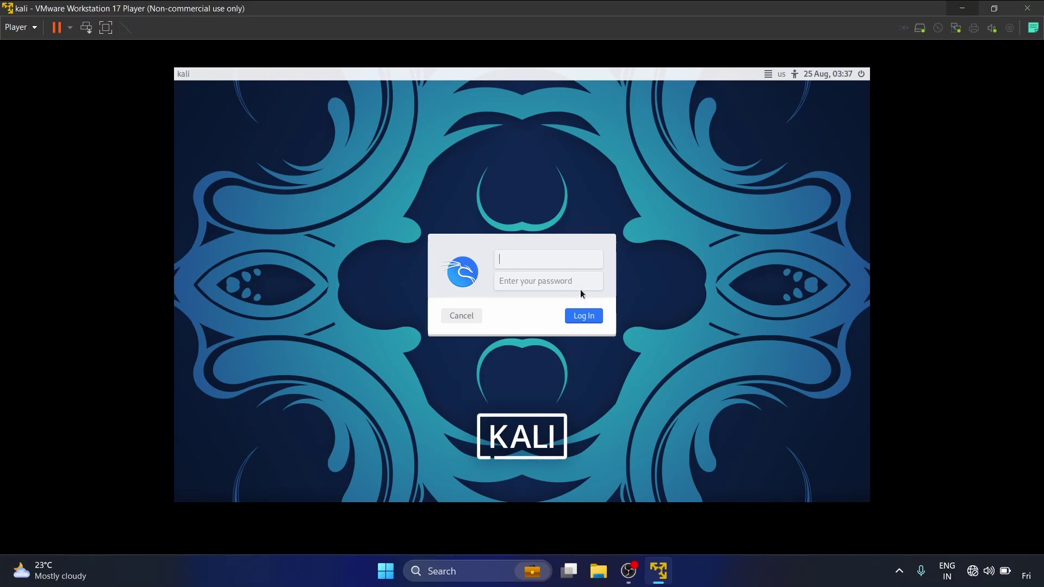
# - Log in with the new account's username and password, then restore the Player window size
pyautogui.write('afshan')
pyautogui.press('Tab')
pyautogui.write('a')
pyautogui.press('BackSpace')
pyautogui.press('BackSpace')
pyautogui.write('••••••••••••')
pyautogui.press('Return')
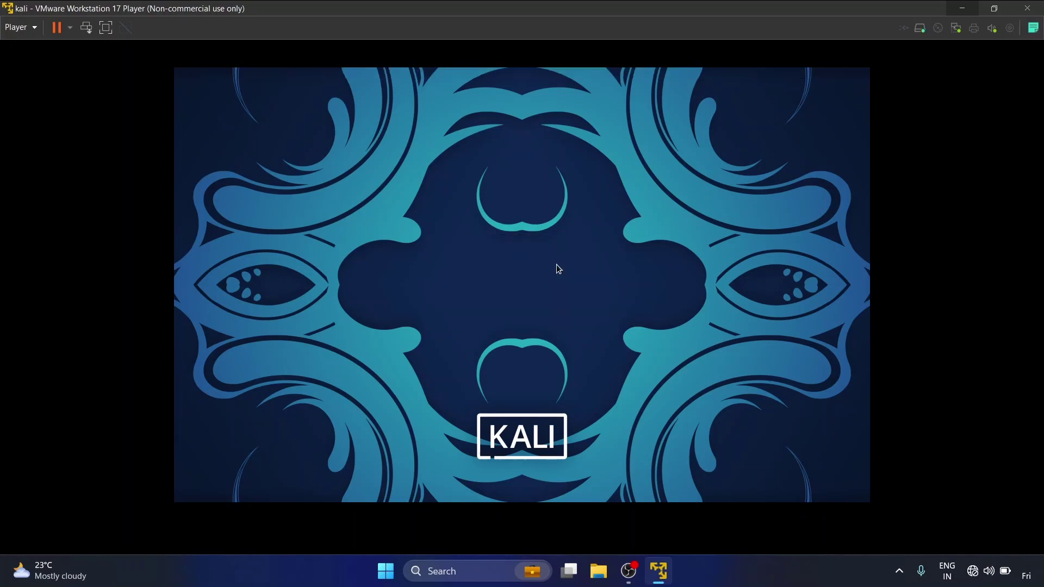
pyautogui.click(1003, 8)
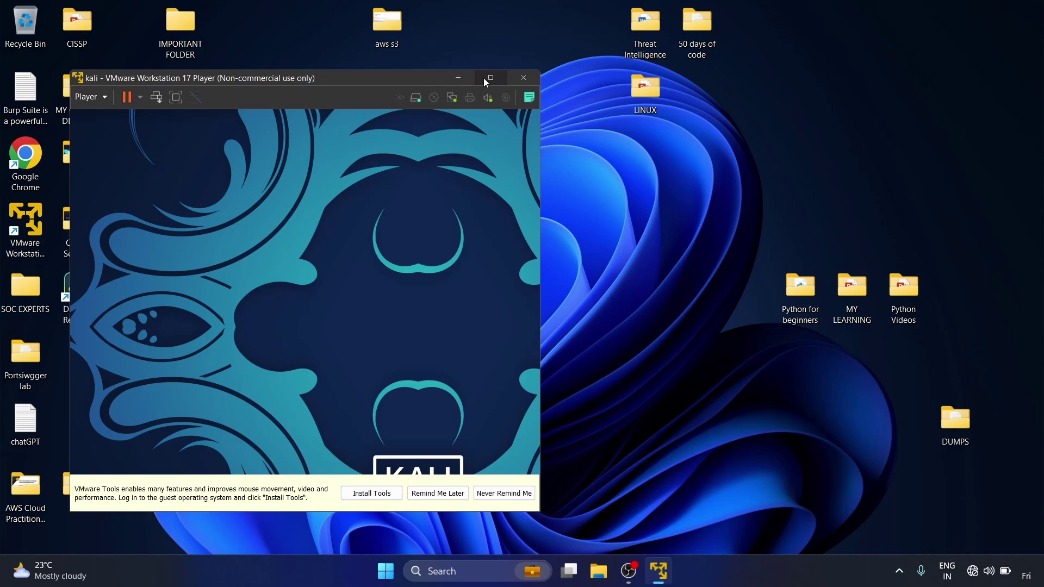